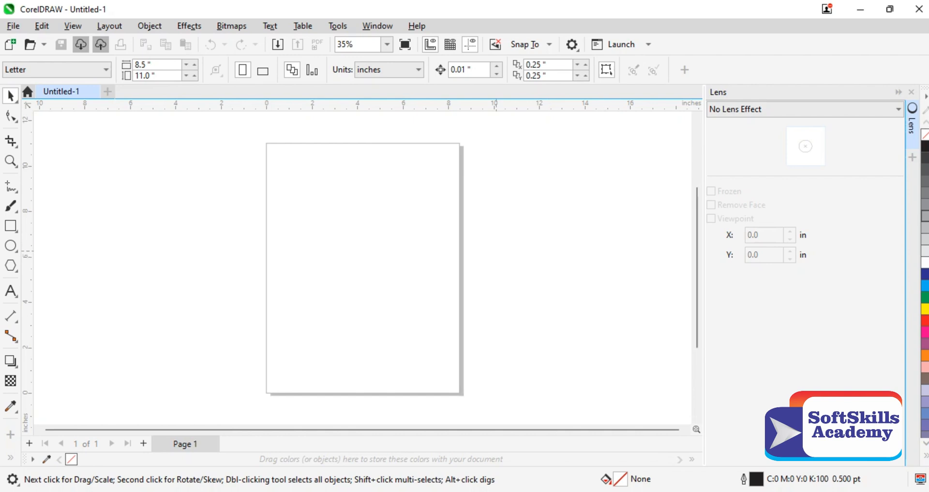
Step: Import the portrait photo CamScanner 06-21-2024 09.38_02.jpg from the Documents folder and place it on the page
{"action": "key", "text": "ctrl+i"}
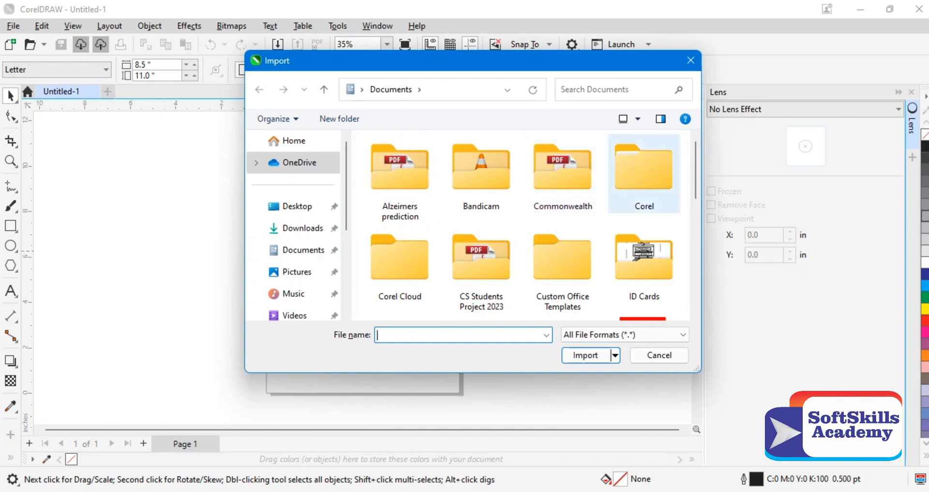
{"action": "scroll", "coordinate": [523, 225], "scroll_direction": "down", "scroll_amount": 2}
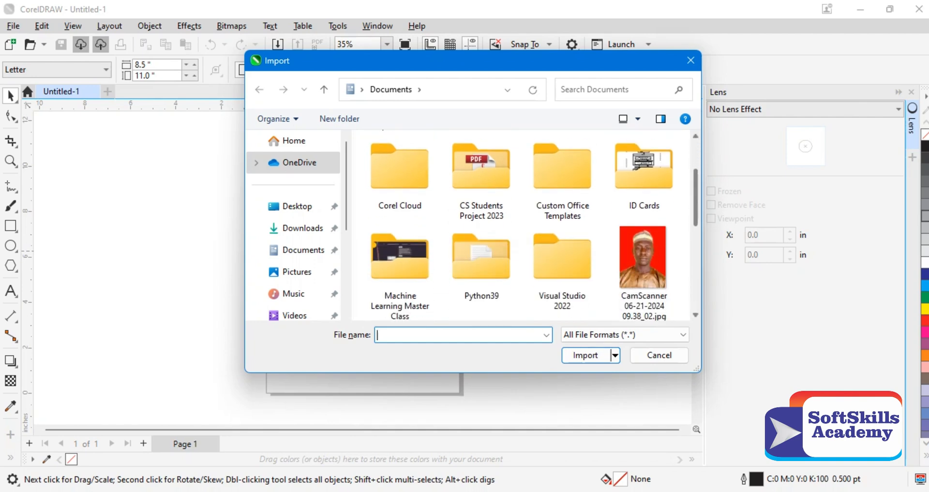
{"action": "scroll", "coordinate": [524, 225], "scroll_direction": "down", "scroll_amount": 2}
{"action": "double_click", "coordinate": [643, 225]}
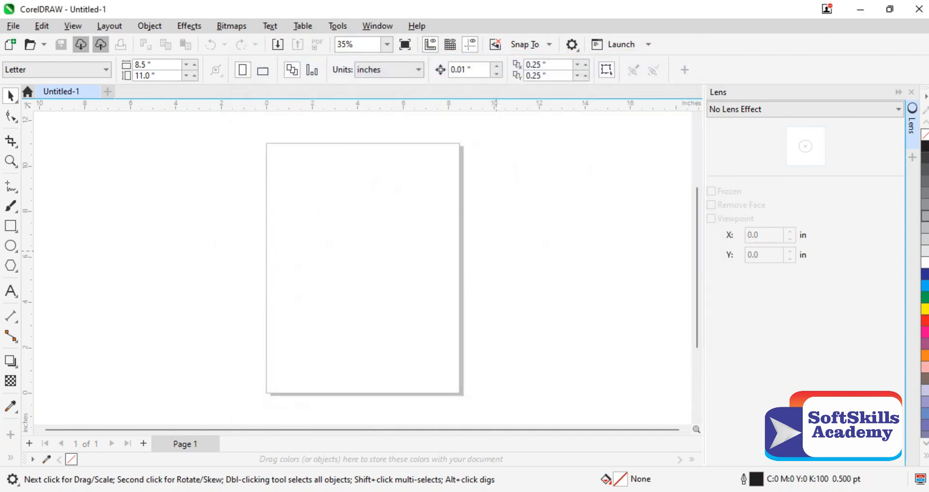
{"action": "left_click", "coordinate": [298, 171]}
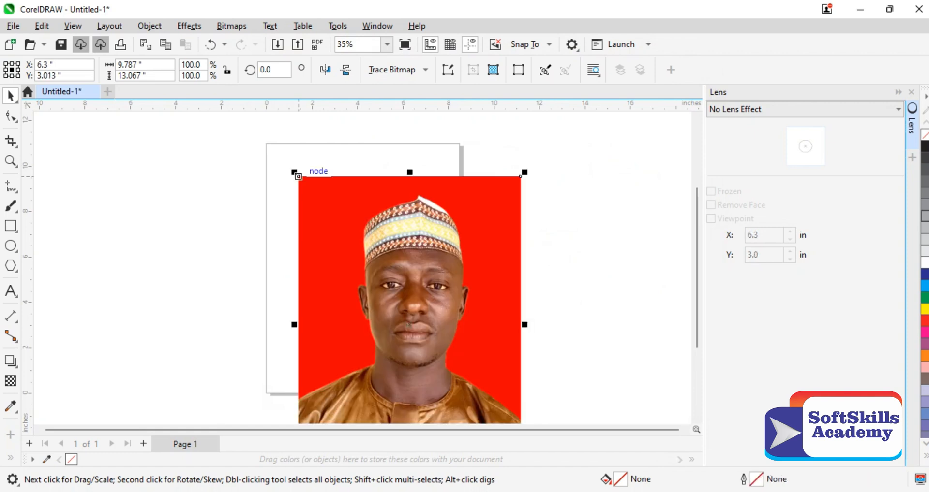
Step: Scale the portrait down proportionally to about 7.8 by 10.4 inches and position it inside the page borders
{"action": "left_click_drag", "start_coordinate": [396, 220], "coordinate": [379, 188]}
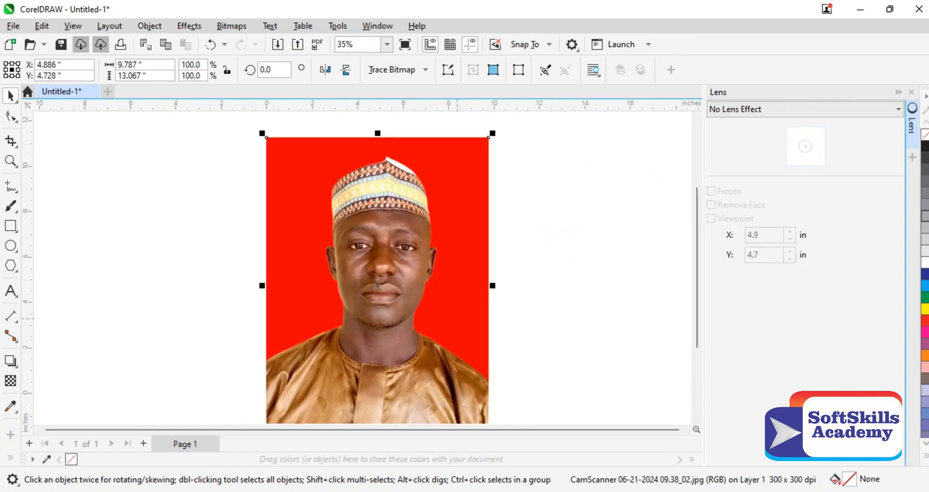
{"action": "left_click", "coordinate": [488, 136]}
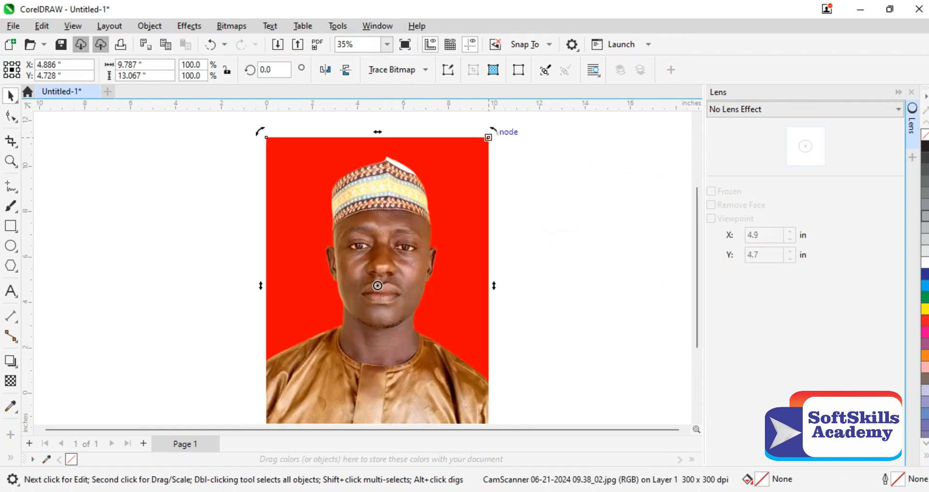
{"action": "left_click", "coordinate": [488, 138]}
{"action": "left_click_drag", "start_coordinate": [491, 134], "coordinate": [446, 195]}
{"action": "left_click_drag", "start_coordinate": [413, 246], "coordinate": [418, 197]}
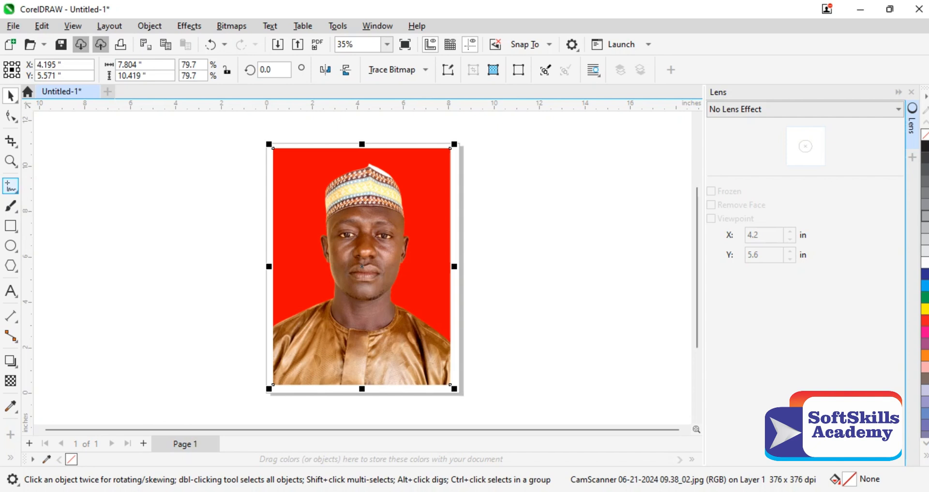
Step: With the Pen tool, trace the shoulder line from the photo's left edge up to the base of the neck
{"action": "left_click", "coordinate": [16, 191]}
{"action": "mouse_move", "coordinate": [11, 206]}
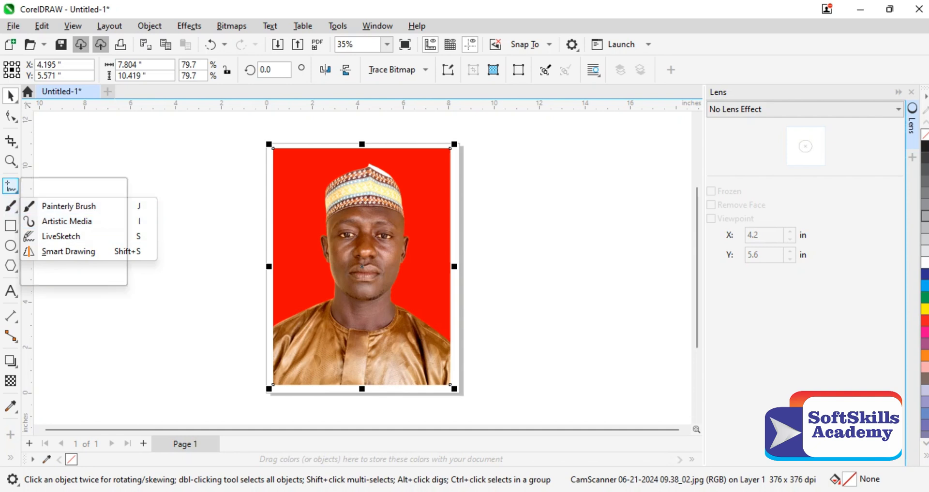
{"action": "mouse_move", "coordinate": [11, 186]}
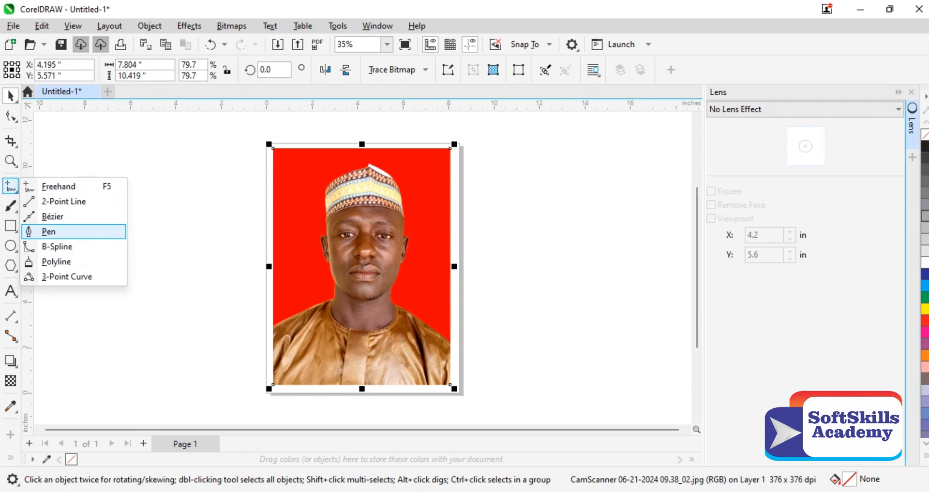
{"action": "left_click", "coordinate": [48, 231]}
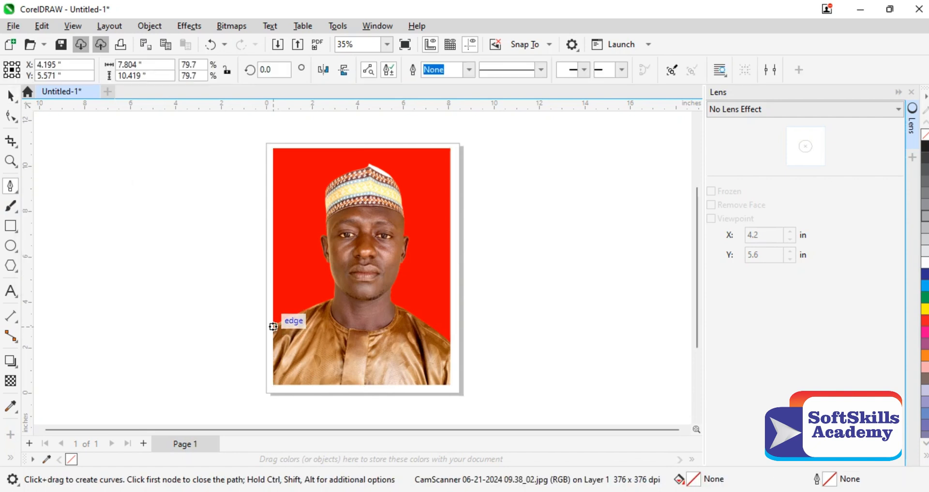
{"action": "left_click", "coordinate": [274, 330]}
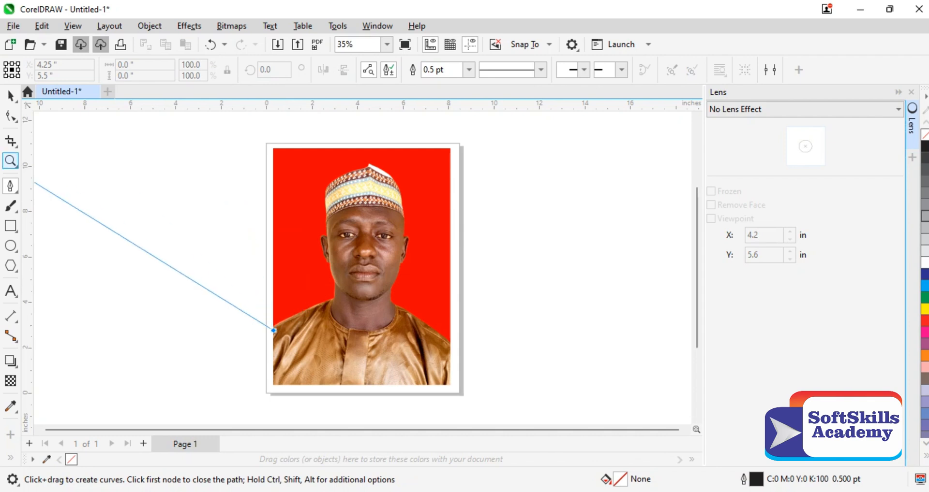
{"action": "left_click", "coordinate": [11, 161]}
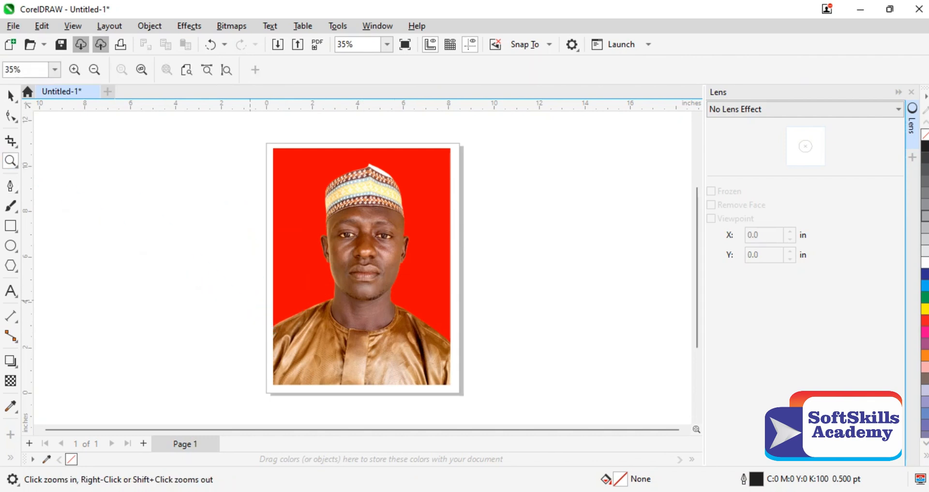
{"action": "left_click_drag", "start_coordinate": [249, 299], "coordinate": [373, 341]}
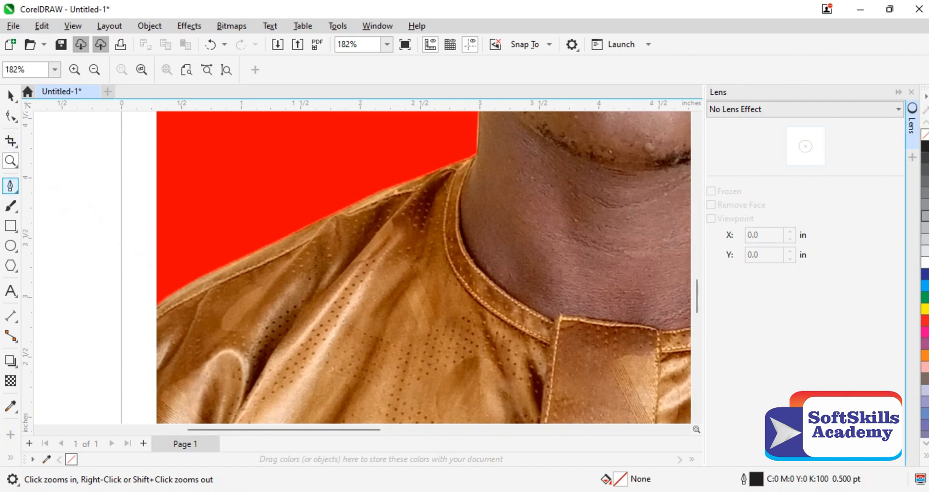
{"action": "left_click", "coordinate": [10, 186]}
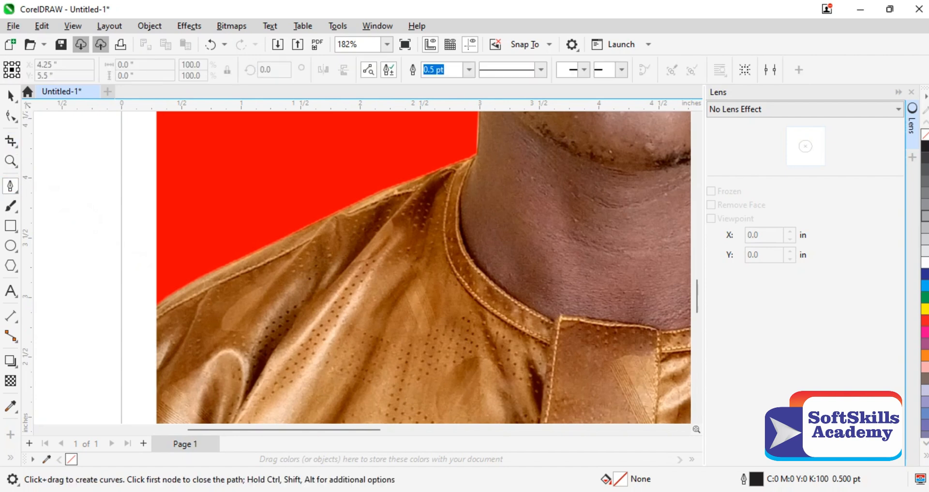
{"action": "left_click", "coordinate": [157, 308]}
{"action": "left_click", "coordinate": [222, 268]}
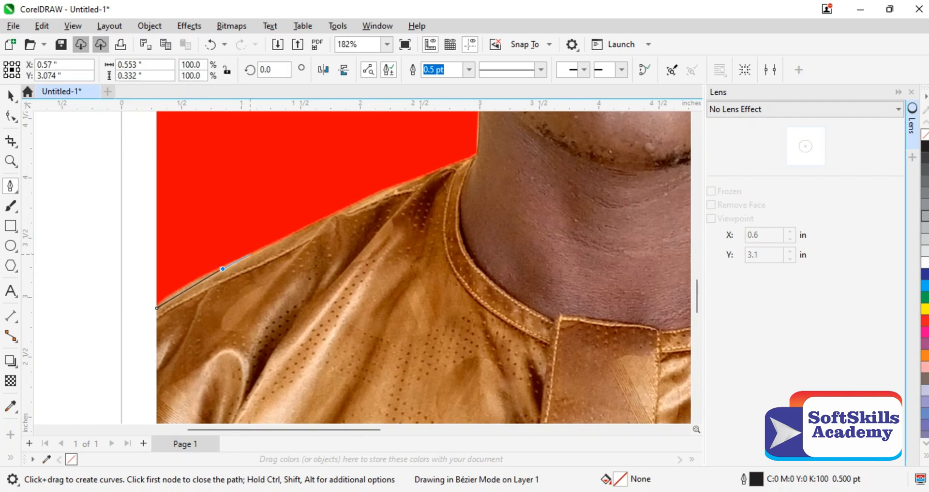
{"action": "left_click_drag", "start_coordinate": [278, 240], "coordinate": [324, 229]}
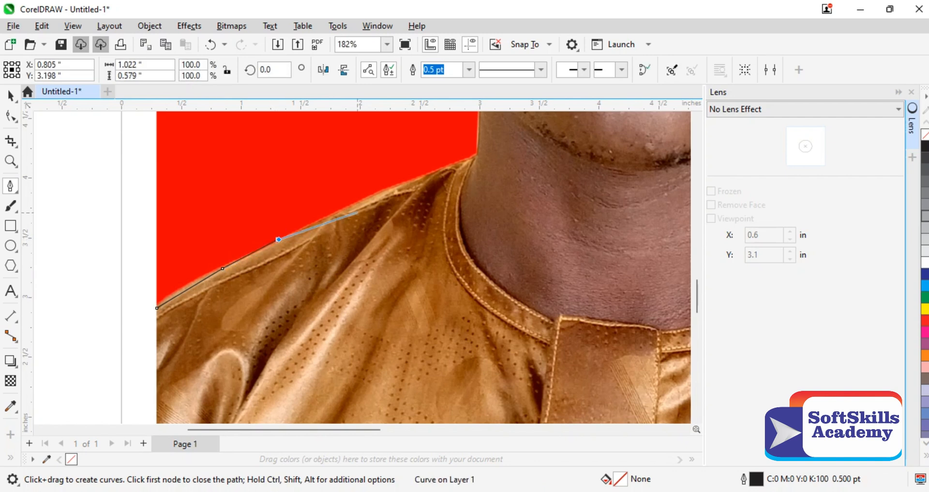
{"action": "left_click_drag", "start_coordinate": [357, 204], "coordinate": [527, 114]}
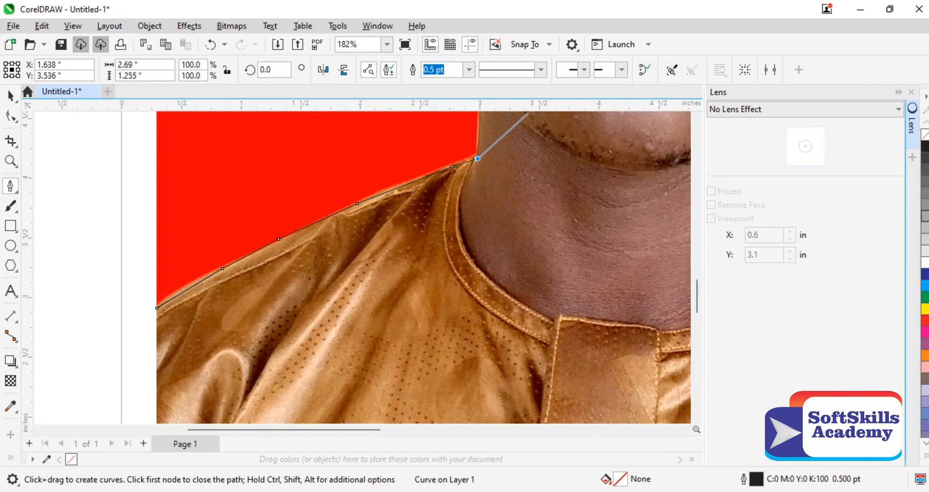
Step: Continue the pen path up the left side of the neck and along the jaw to the base of the earlobe
{"action": "scroll", "coordinate": [423, 267], "scroll_direction": "up", "scroll_amount": 5}
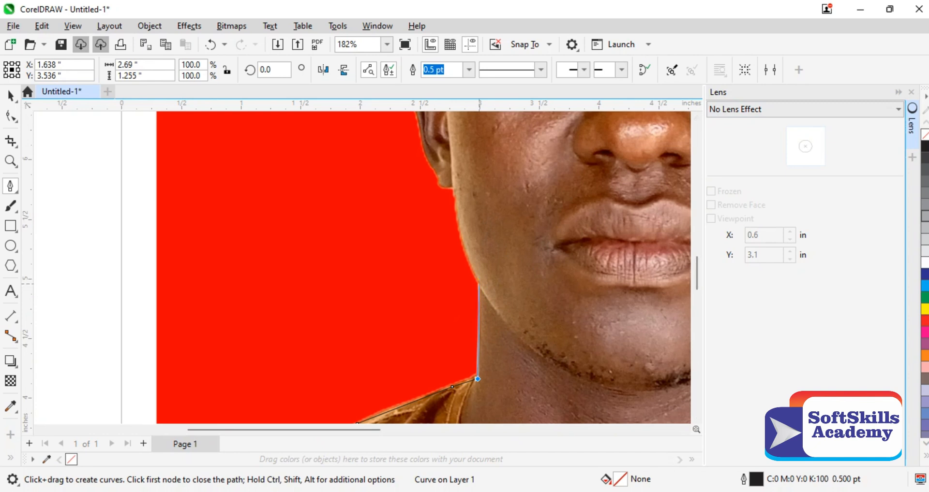
{"action": "left_click", "coordinate": [481, 284]}
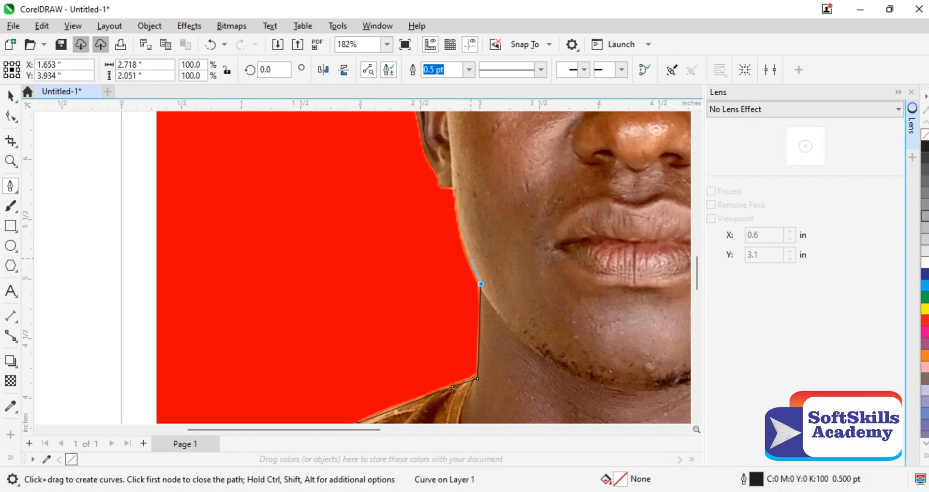
{"action": "left_click", "coordinate": [467, 259]}
{"action": "left_click", "coordinate": [458, 224]}
{"action": "left_click", "coordinate": [454, 187]}
{"action": "left_click", "coordinate": [448, 180]}
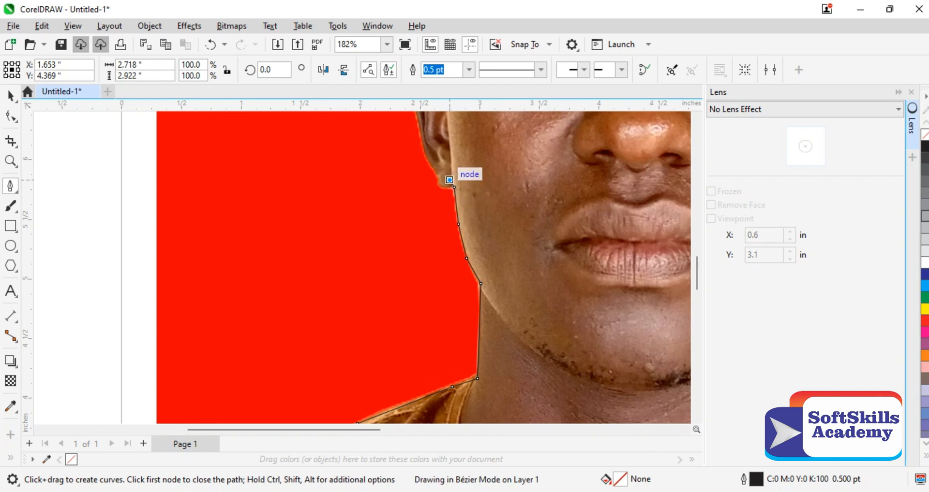
Step: Trace the pen path around the earlobe and up the lower outer edge of the left ear
{"action": "left_click", "coordinate": [444, 187]}
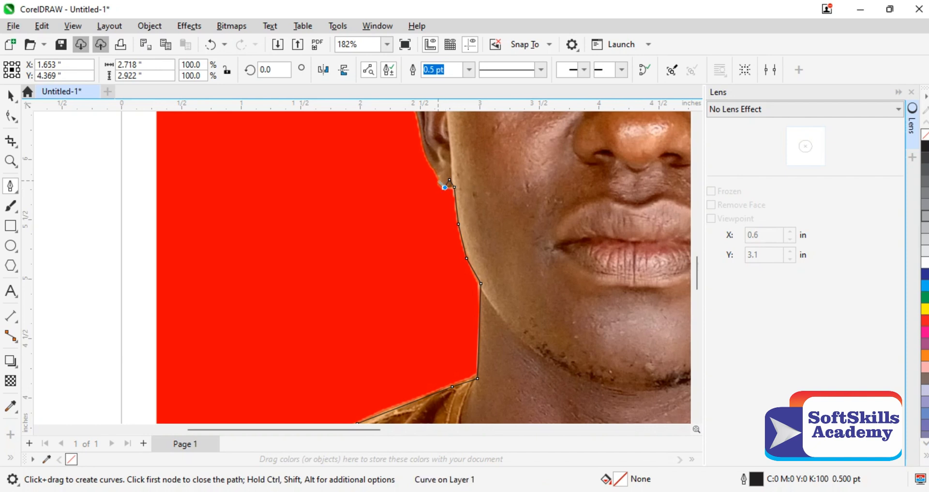
{"action": "left_click", "coordinate": [436, 178]}
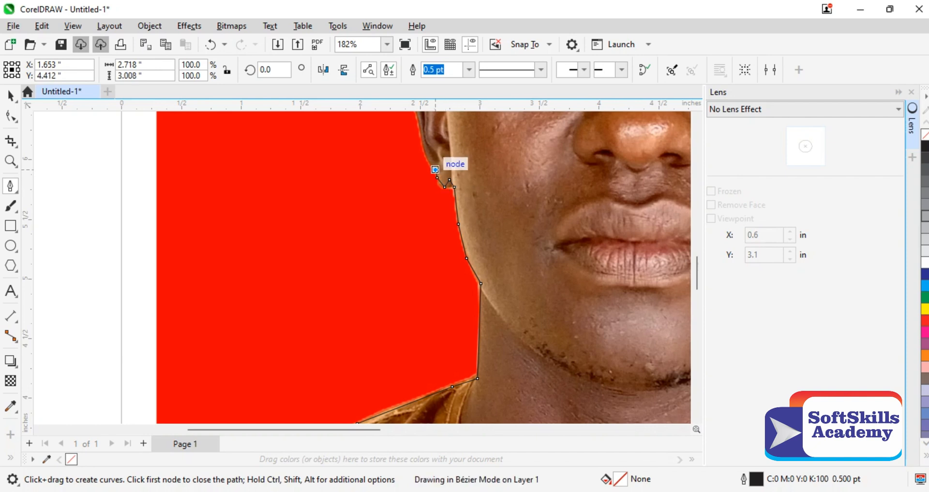
{"action": "left_click", "coordinate": [435, 169]}
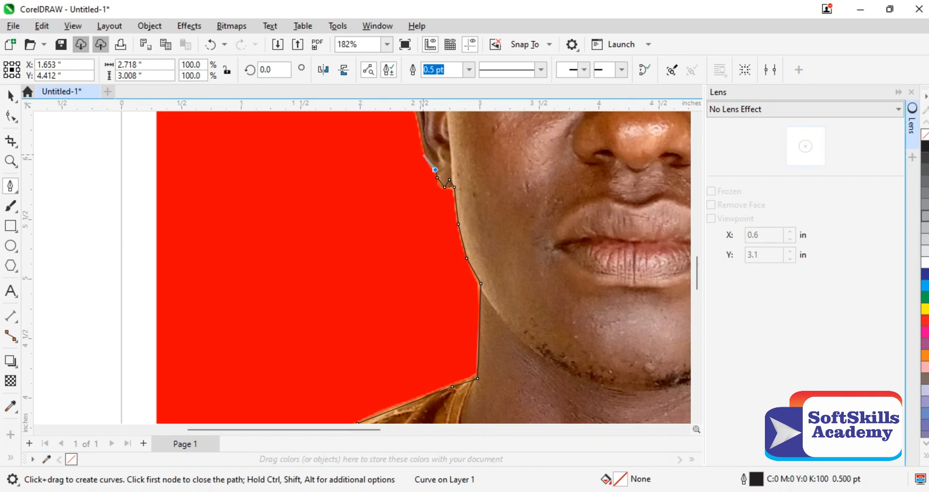
{"action": "left_click", "coordinate": [426, 154]}
{"action": "left_click", "coordinate": [417, 121]}
Step: Extend the pen path around the upper curve of the left ear to where it meets the temple
{"action": "scroll", "coordinate": [423, 266], "scroll_direction": "up", "scroll_amount": 6}
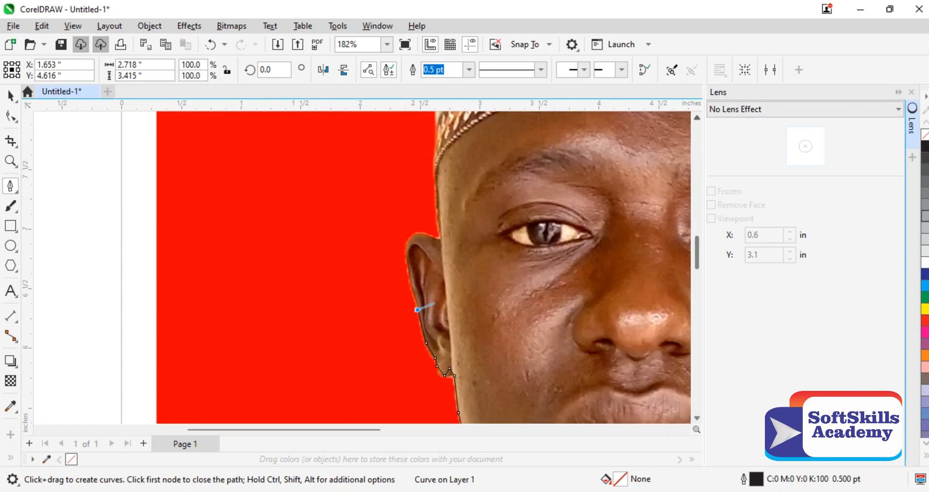
{"action": "scroll", "coordinate": [434, 303], "scroll_direction": "up", "scroll_amount": 3}
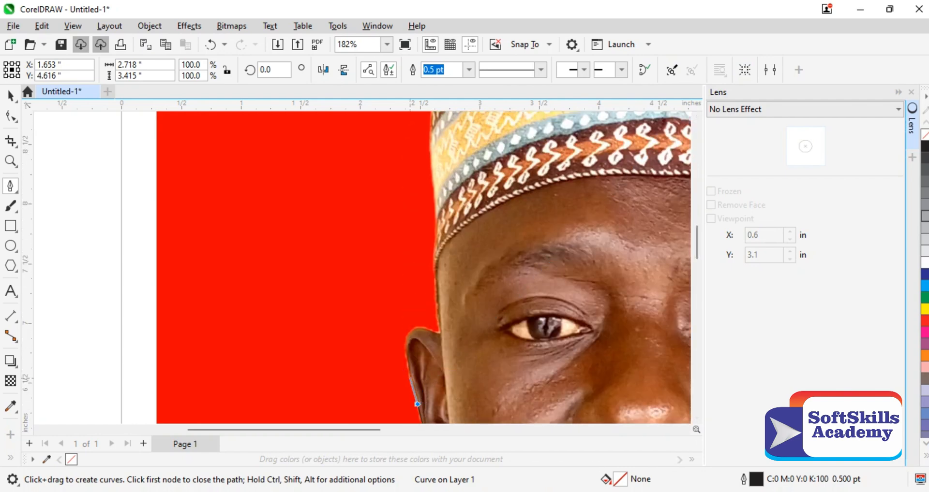
{"action": "left_click", "coordinate": [410, 373]}
{"action": "left_click", "coordinate": [406, 340]}
{"action": "left_click", "coordinate": [417, 330]}
{"action": "left_click", "coordinate": [439, 336]}
{"action": "left_click", "coordinate": [441, 328]}
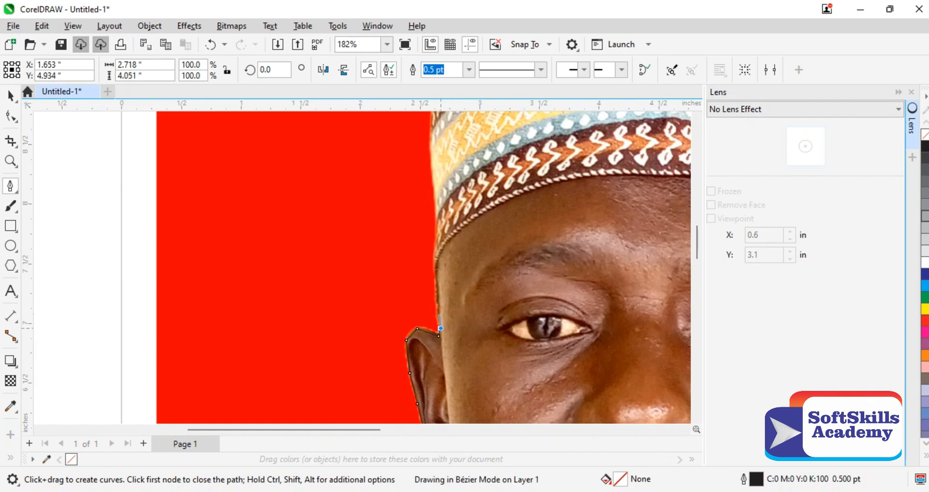
Step: Trace up the temple to the cap's brim, redoing the misplaced node, and continue along the cap's lower left side
{"action": "left_click", "coordinate": [433, 271]}
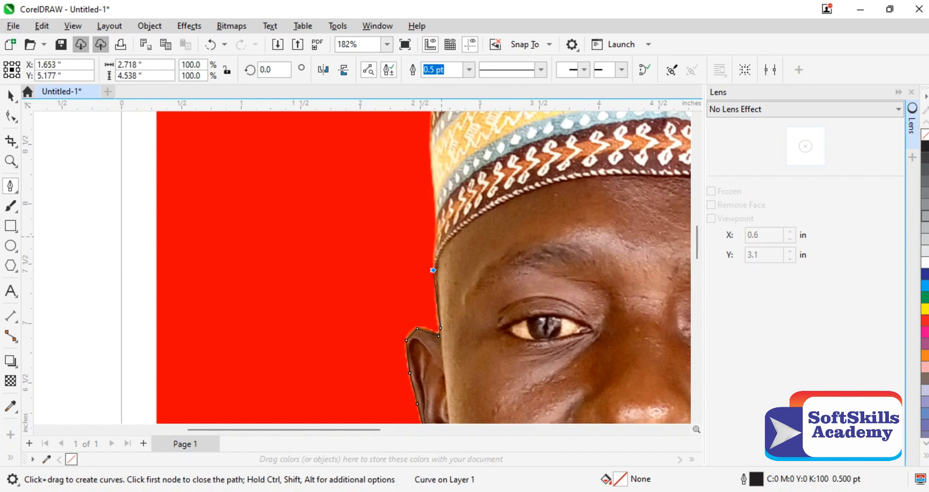
{"action": "key", "text": "ctrl+z"}
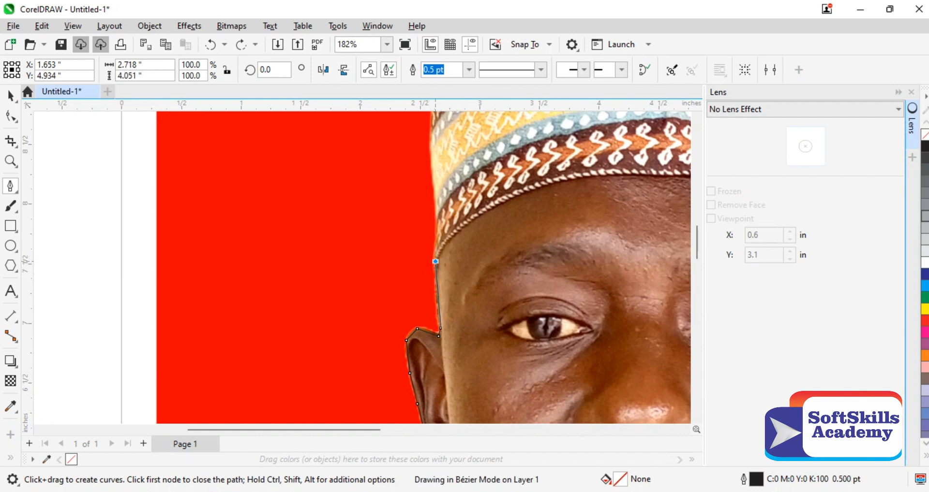
{"action": "left_click", "coordinate": [435, 262]}
{"action": "left_click_drag", "start_coordinate": [435, 230], "coordinate": [440, 119]}
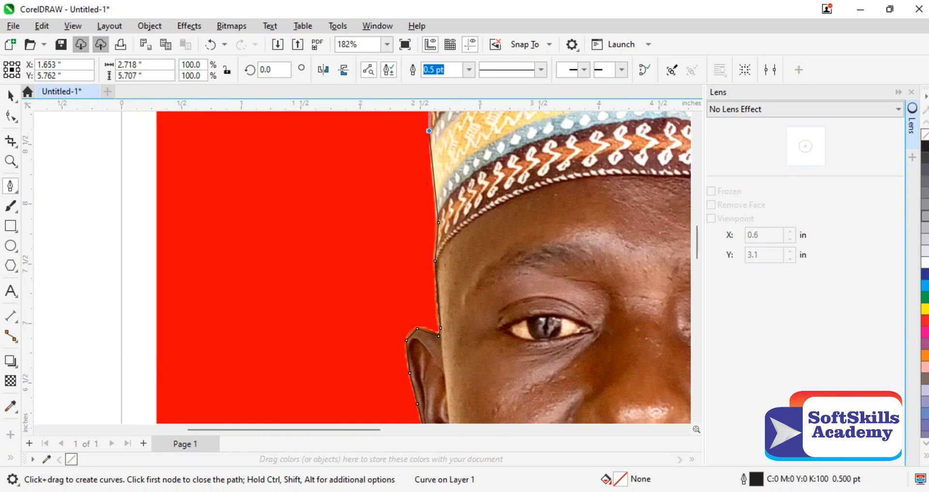
Step: Trace the cap's upper left corner and top edge up to the start of its white peak, replacing the misplaced corner node
{"action": "scroll", "coordinate": [547, 266], "scroll_direction": "up", "scroll_amount": 3}
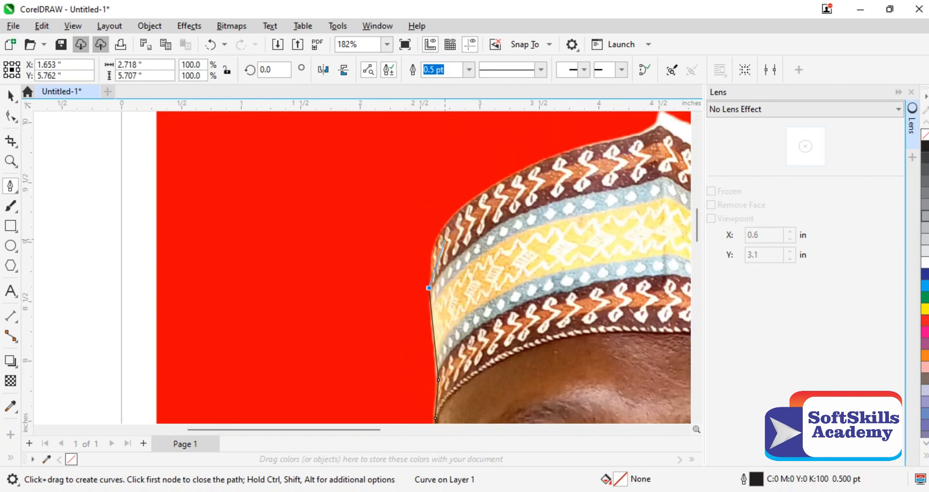
{"action": "left_click", "coordinate": [437, 231]}
{"action": "key", "text": "ctrl+z"}
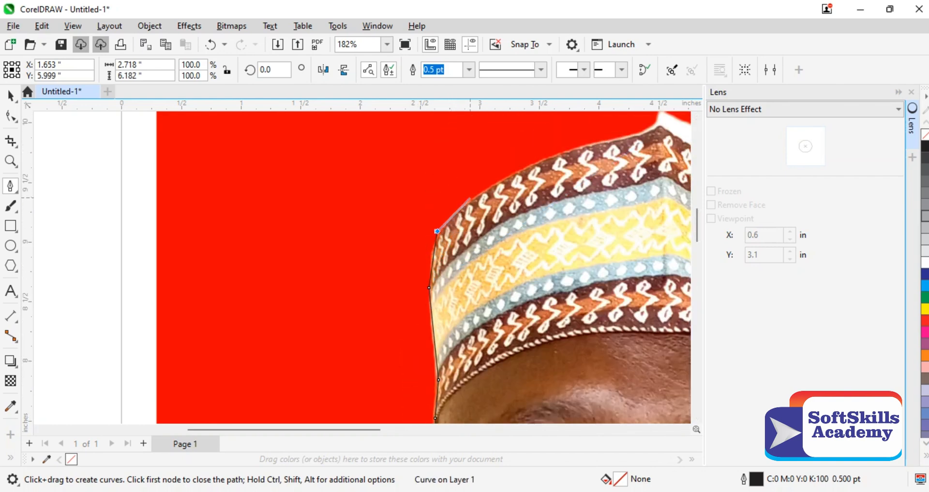
{"action": "left_click", "coordinate": [436, 241]}
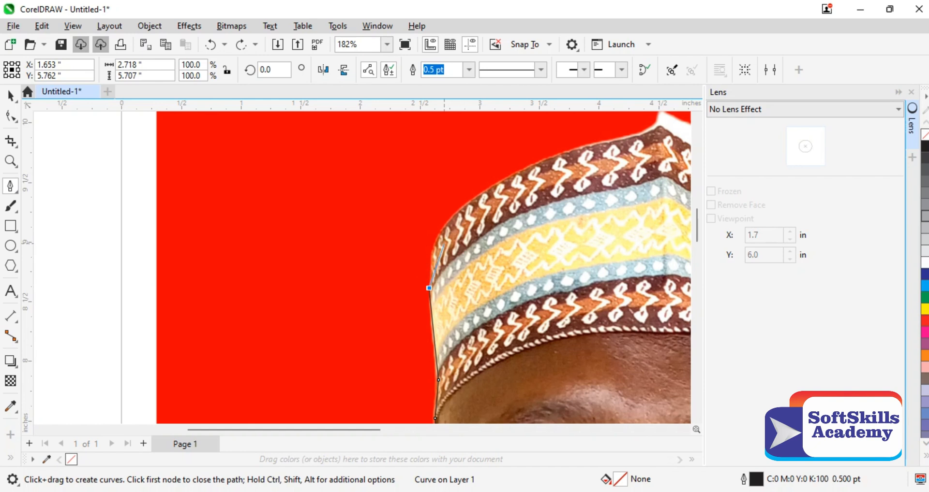
{"action": "left_click_drag", "start_coordinate": [436, 241], "coordinate": [623, 137]}
{"action": "left_click", "coordinate": [562, 154]}
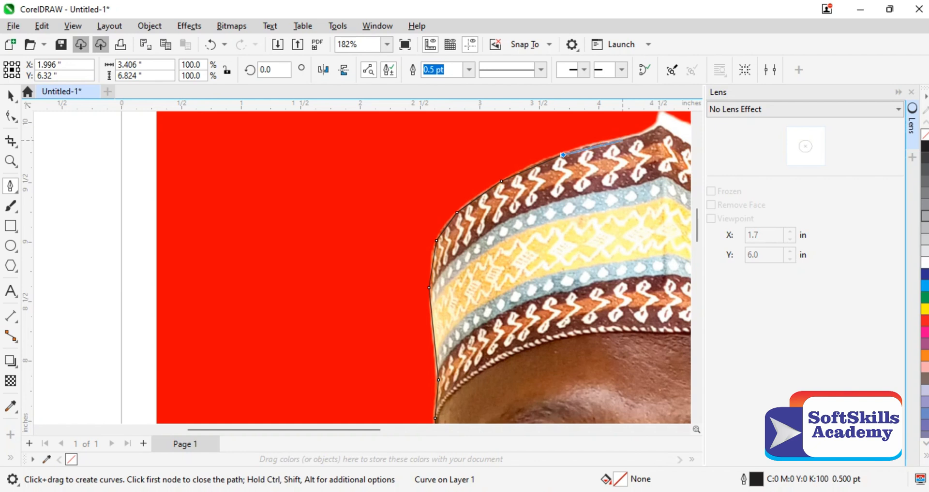
{"action": "left_click", "coordinate": [623, 140]}
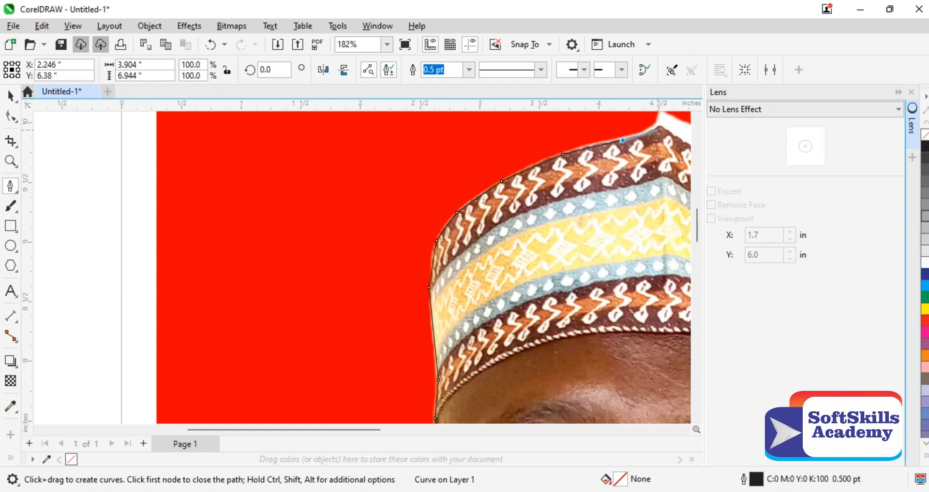
{"action": "left_click", "coordinate": [654, 129]}
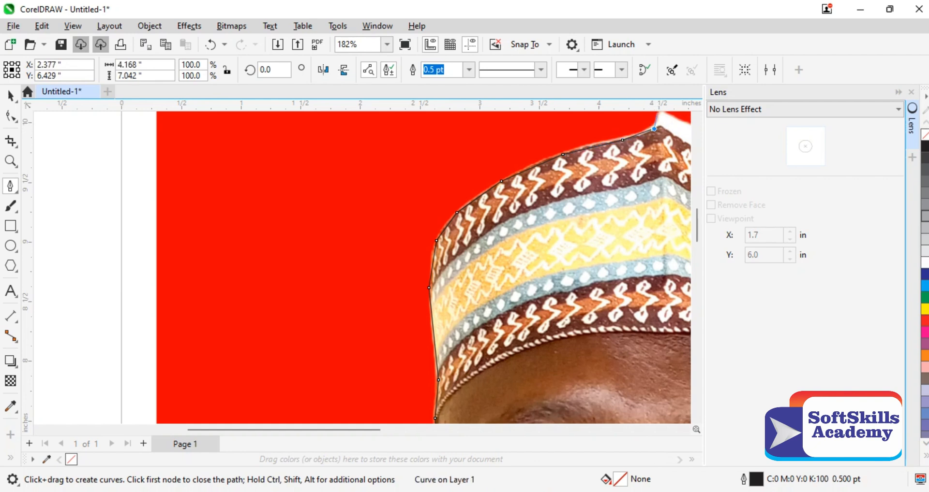
{"action": "left_click", "coordinate": [661, 113]}
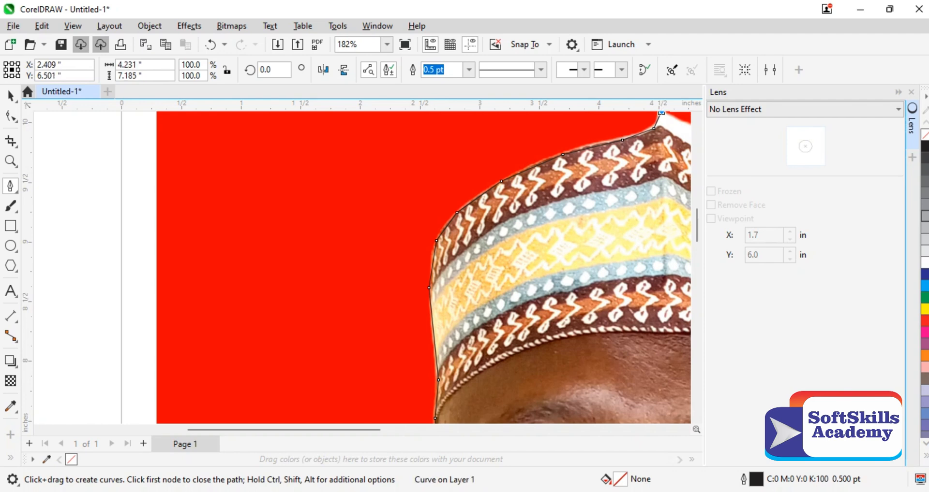
Step: Continue the pen path over the cap's white peak and down the sloping edge of its white section
{"action": "scroll", "coordinate": [687, 213], "scroll_direction": "up", "scroll_amount": 3}
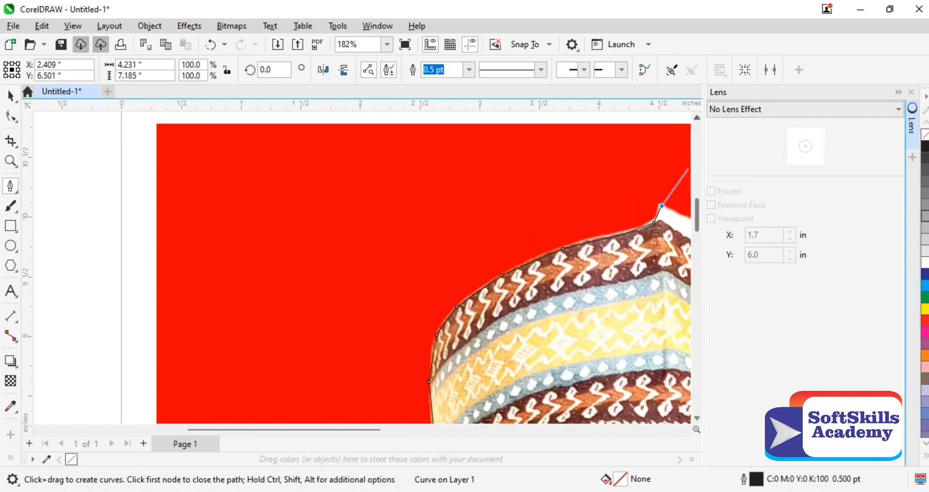
{"action": "left_click", "coordinate": [682, 218]}
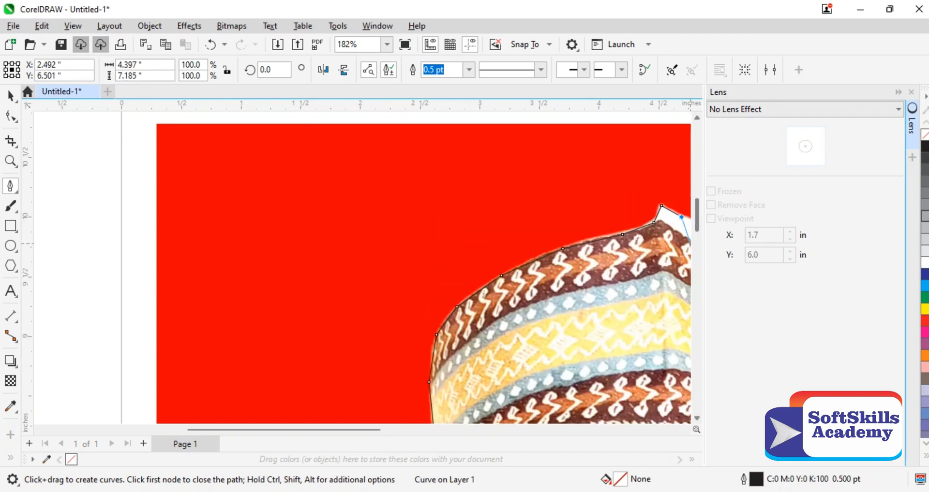
{"action": "scroll", "coordinate": [686, 213], "scroll_direction": "down", "scroll_amount": 3}
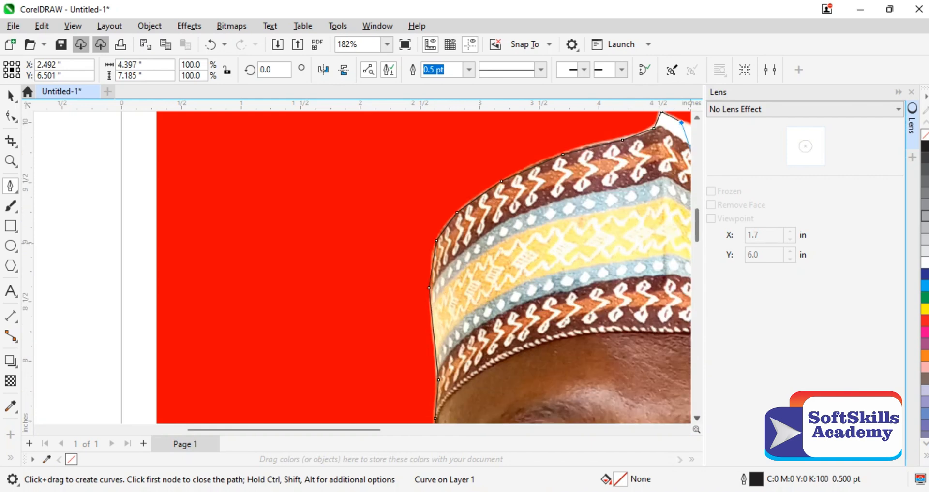
{"action": "scroll", "coordinate": [569, 138], "scroll_direction": "right", "scroll_amount": 6}
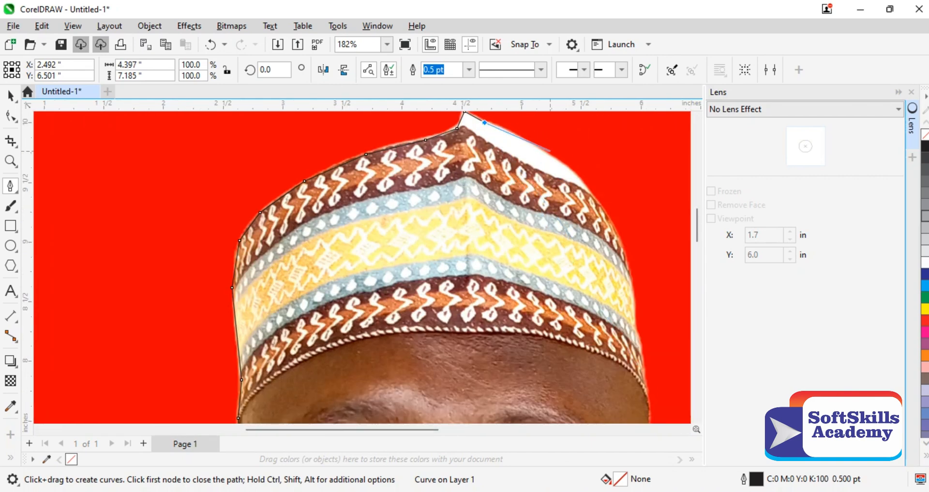
{"action": "left_click", "coordinate": [547, 153]}
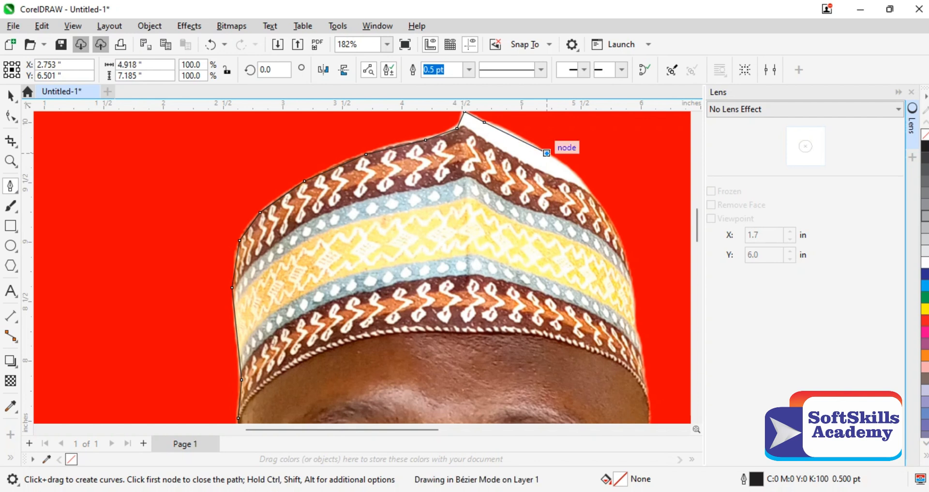
{"action": "left_click", "coordinate": [576, 176]}
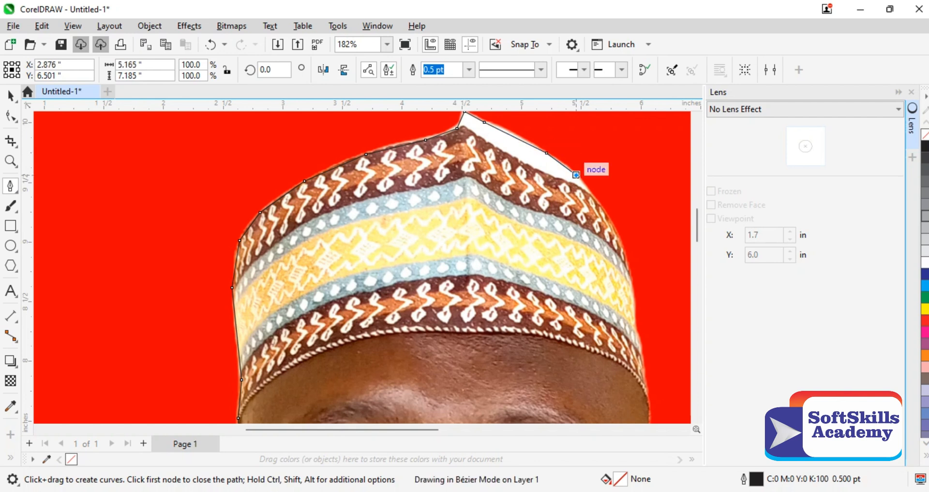
Step: Trace the cap's right side from the end of the white section down to the brim
{"action": "left_click", "coordinate": [592, 197]}
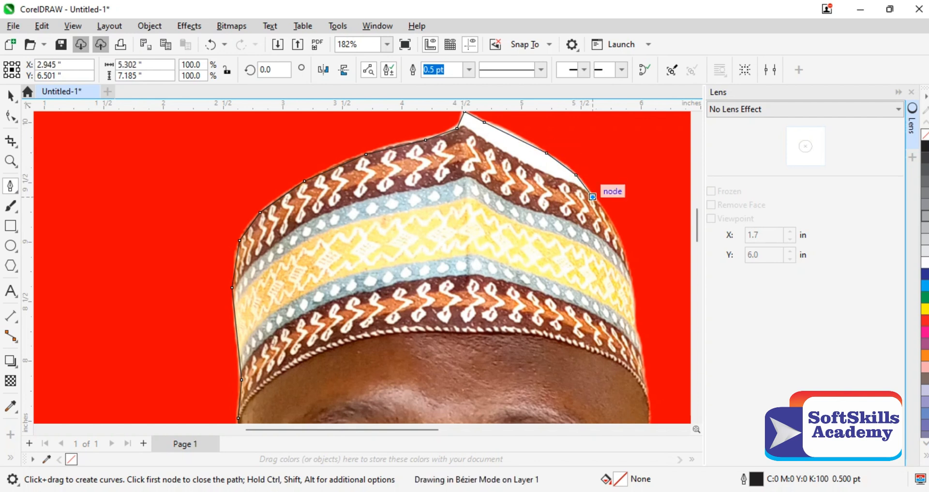
{"action": "left_click", "coordinate": [618, 237]}
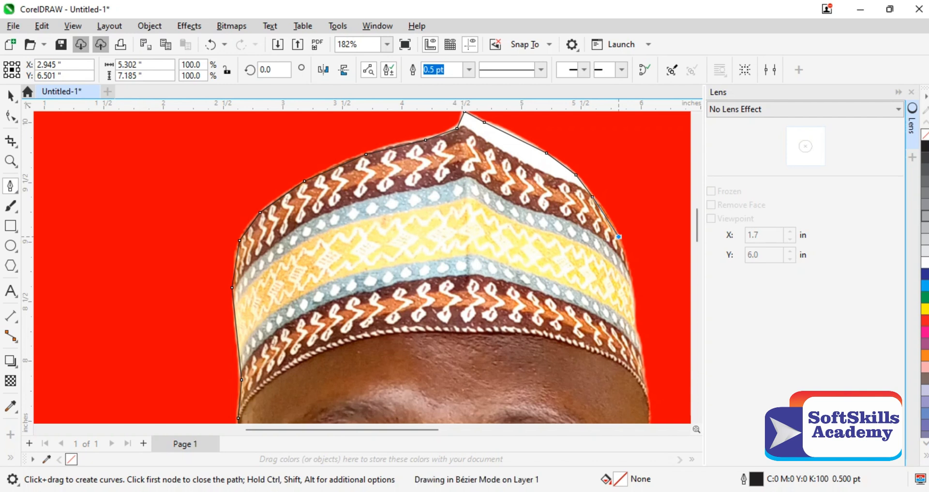
{"action": "left_click_drag", "start_coordinate": [626, 267], "coordinate": [649, 411]}
Step: Extend the pen path down the right temple, over the top of the right ear and onto its outer edge
{"action": "scroll", "coordinate": [691, 387], "scroll_direction": "down", "scroll_amount": 1}
{"action": "scroll", "coordinate": [689, 388], "scroll_direction": "down", "scroll_amount": 3}
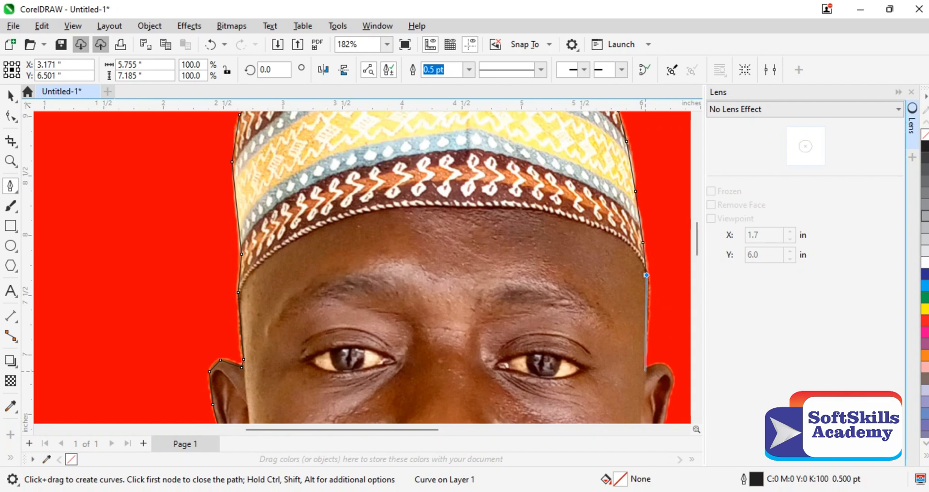
{"action": "left_click_drag", "start_coordinate": [645, 370], "coordinate": [669, 370]}
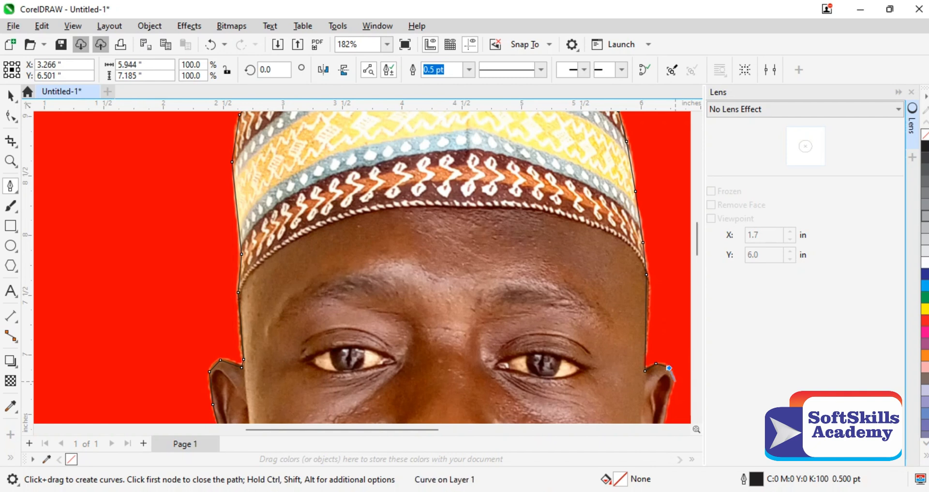
{"action": "left_click", "coordinate": [673, 382]}
{"action": "left_click", "coordinate": [667, 406]}
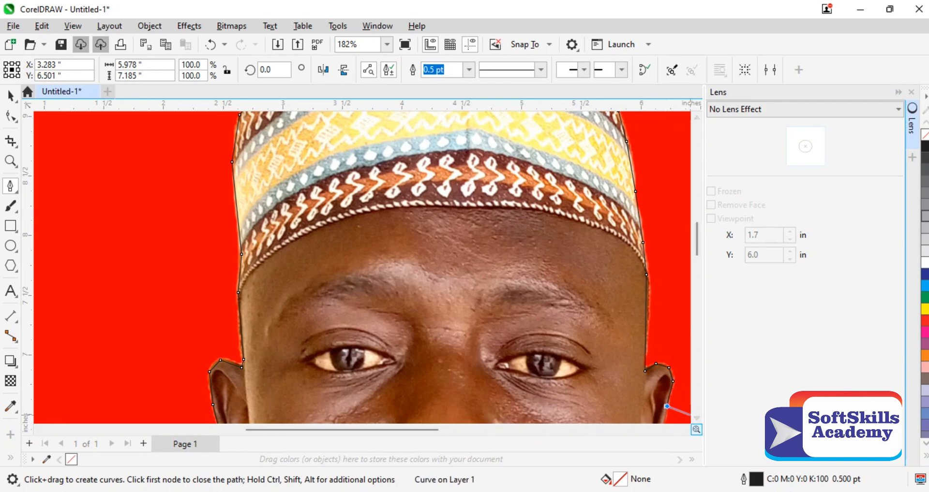
Step: Trace down the lower outer edge of the right ear and around the earlobe to the cheek
{"action": "scroll", "coordinate": [686, 339], "scroll_direction": "down", "scroll_amount": 2}
{"action": "scroll", "coordinate": [687, 319], "scroll_direction": "down", "scroll_amount": 1}
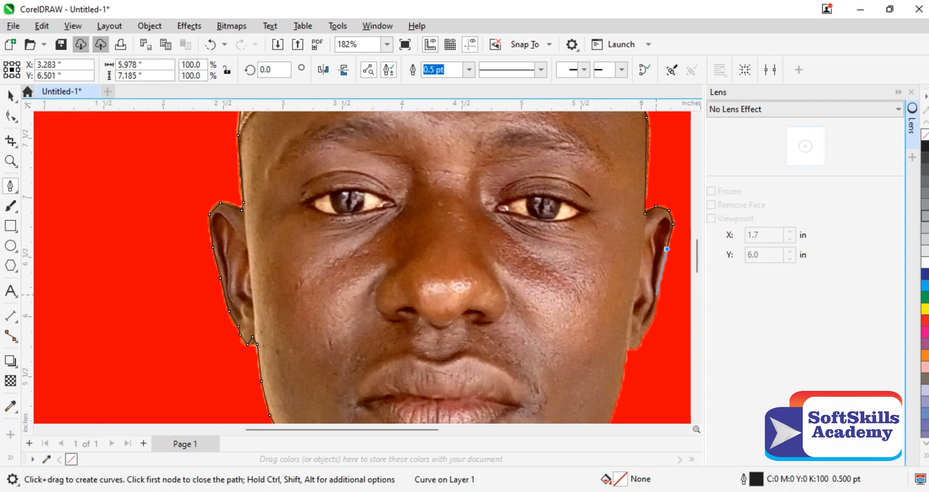
{"action": "left_click", "coordinate": [656, 308]}
{"action": "left_click", "coordinate": [650, 322]}
{"action": "left_click", "coordinate": [641, 338]}
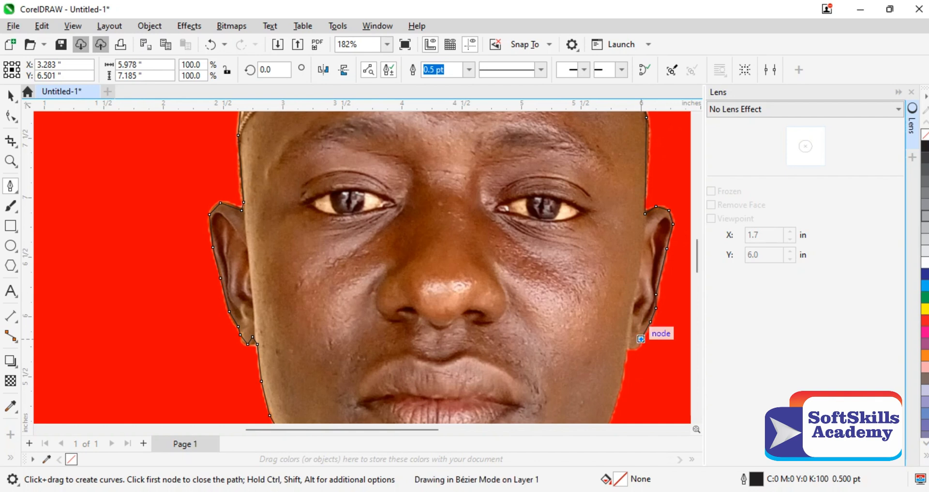
{"action": "left_click", "coordinate": [631, 350]}
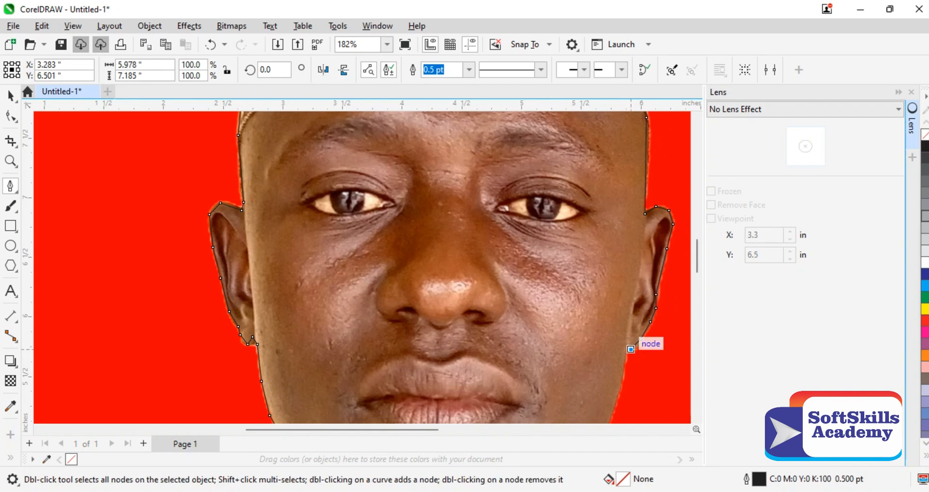
{"action": "left_click", "coordinate": [630, 349]}
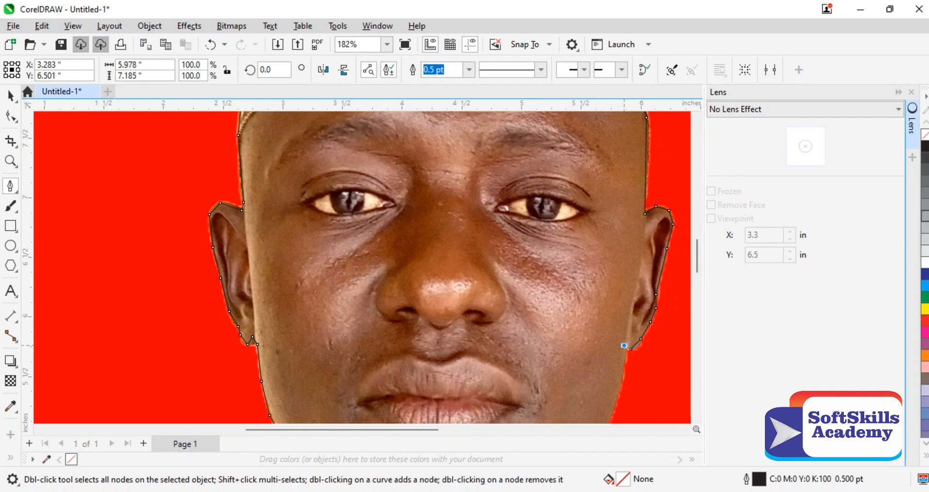
Step: Trace the right side of the jaw from the earlobe down to where it meets the neck
{"action": "left_click_drag", "start_coordinate": [624, 346], "coordinate": [623, 382]}
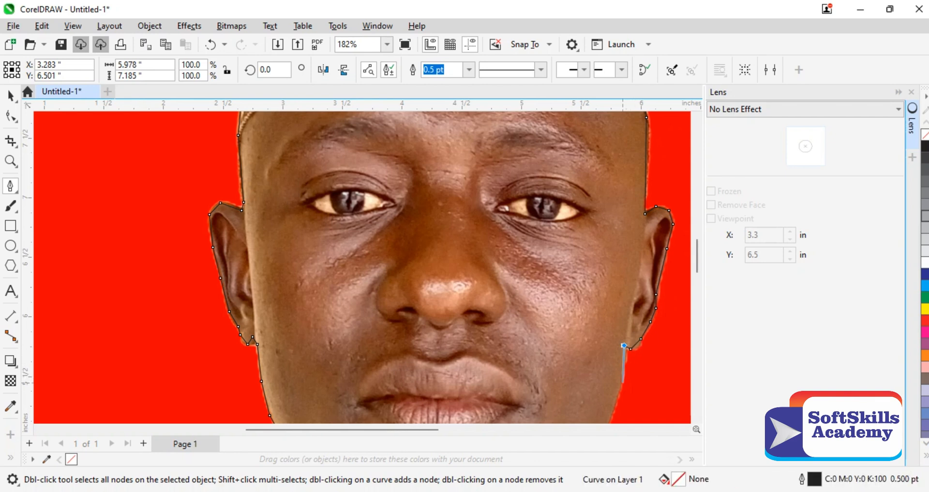
{"action": "left_click", "coordinate": [622, 383]}
{"action": "left_click", "coordinate": [613, 407]}
{"action": "scroll", "coordinate": [688, 412], "scroll_direction": "down", "scroll_amount": 5}
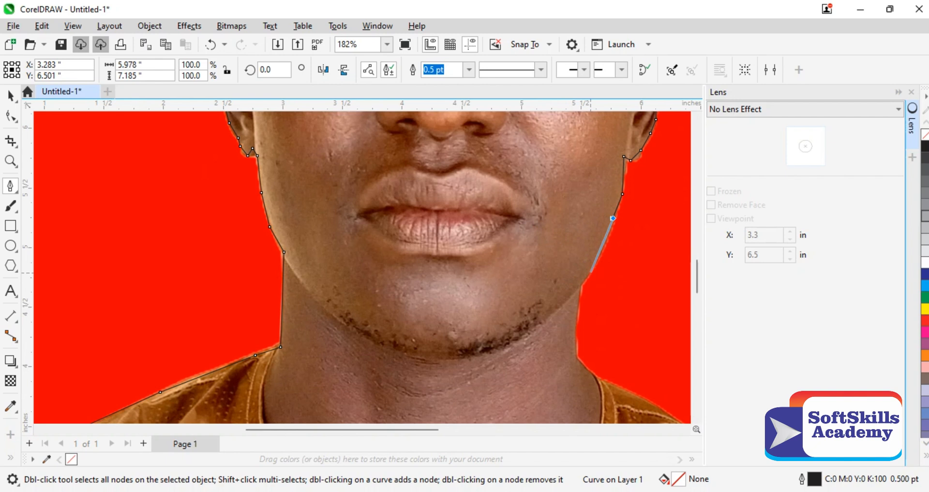
{"action": "left_click", "coordinate": [590, 268]}
{"action": "left_click", "coordinate": [580, 284]}
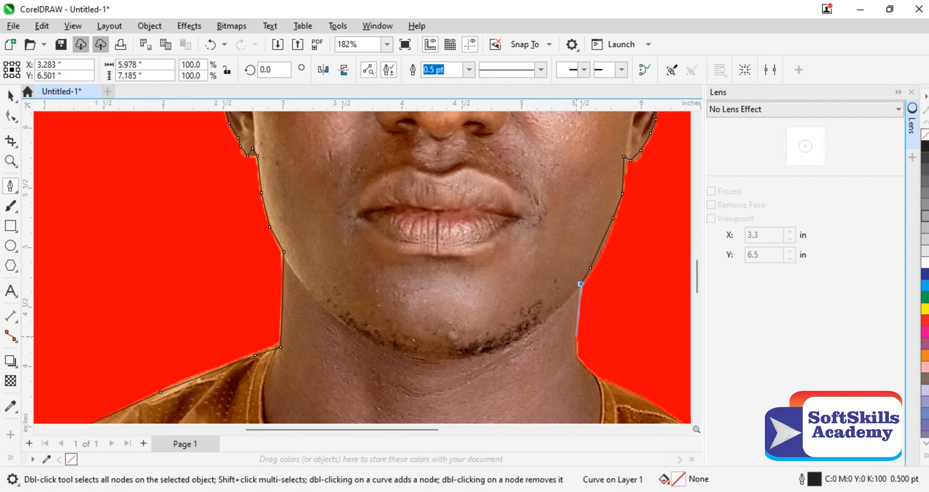
Step: Continue the path down the right side of the neck and onto the start of the shirt's shoulder
{"action": "left_click", "coordinate": [575, 341]}
{"action": "left_click", "coordinate": [575, 359]}
{"action": "left_click", "coordinate": [601, 385]}
{"action": "left_click", "coordinate": [661, 411]}
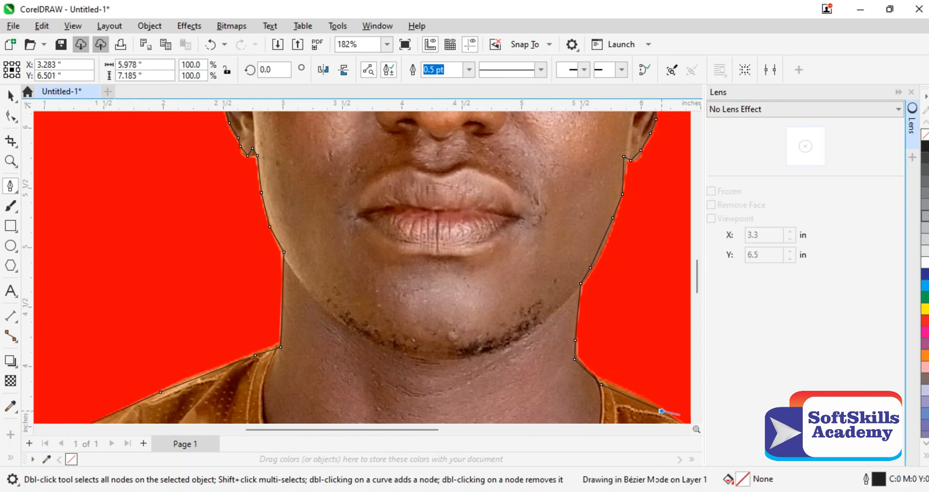
Step: Trace the top edge of the right shoulder out to the photo's right edge
{"action": "scroll", "coordinate": [696, 324], "scroll_direction": "down", "scroll_amount": 3}
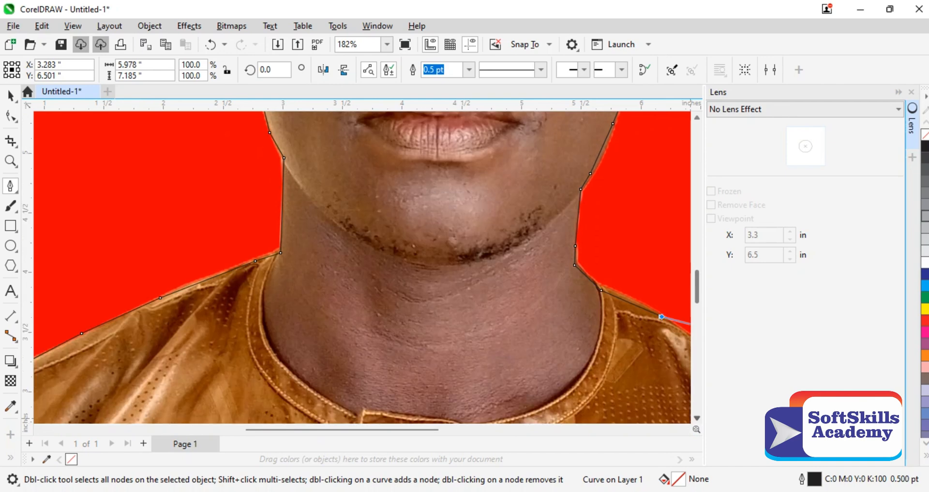
{"action": "left_click", "coordinate": [685, 430]}
{"action": "left_click", "coordinate": [685, 430]}
{"action": "left_click", "coordinate": [685, 430]}
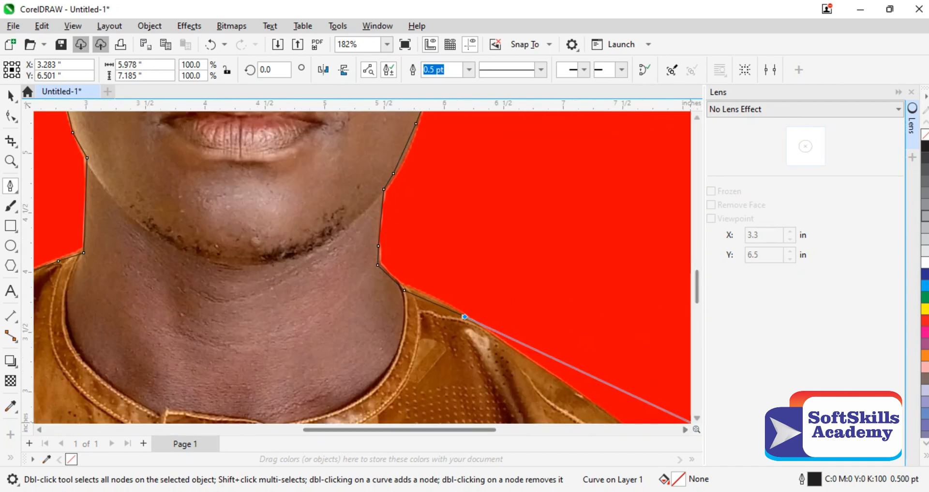
{"action": "scroll", "coordinate": [696, 290], "scroll_direction": "down", "scroll_amount": 2}
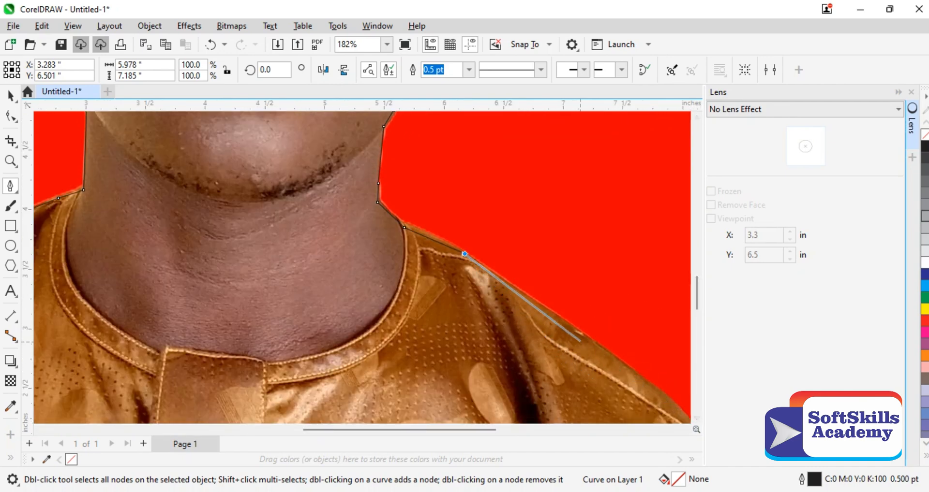
{"action": "left_click", "coordinate": [590, 340]}
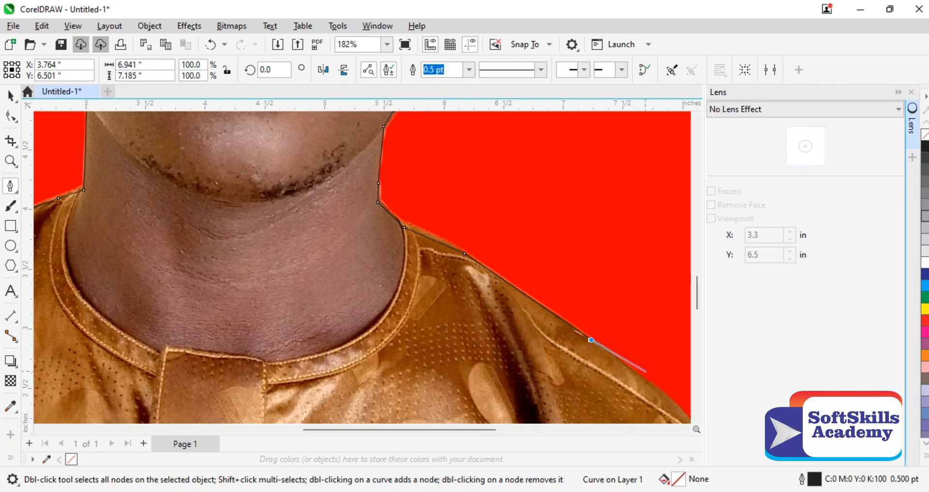
{"action": "left_click", "coordinate": [651, 387]}
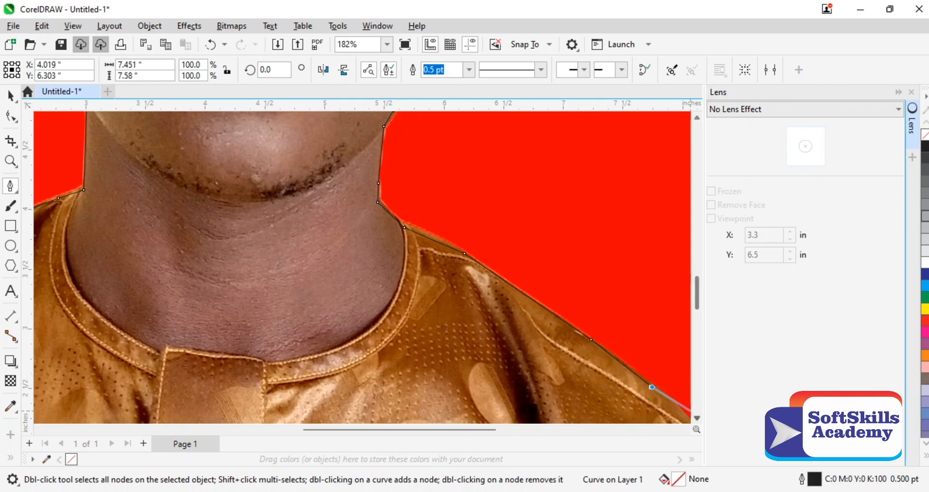
{"action": "scroll", "coordinate": [681, 406], "scroll_direction": "down", "scroll_amount": 2}
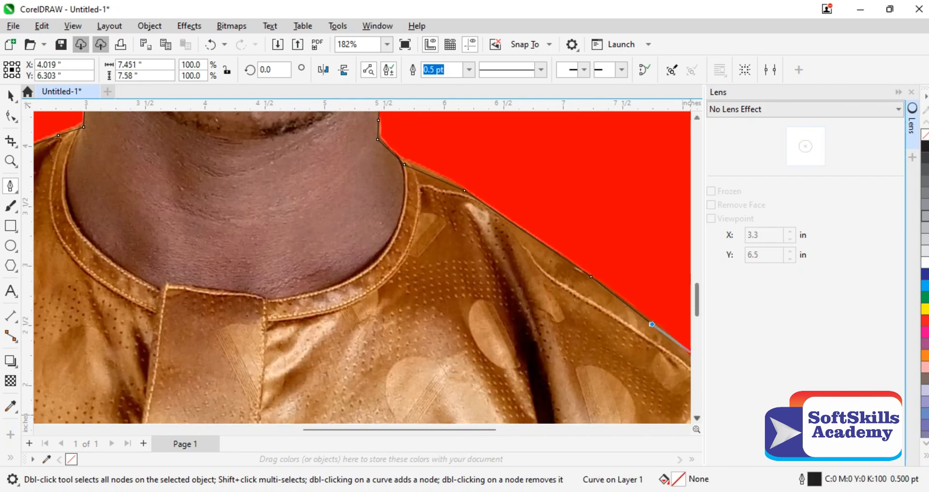
{"action": "scroll", "coordinate": [681, 416], "scroll_direction": "right", "scroll_amount": 4}
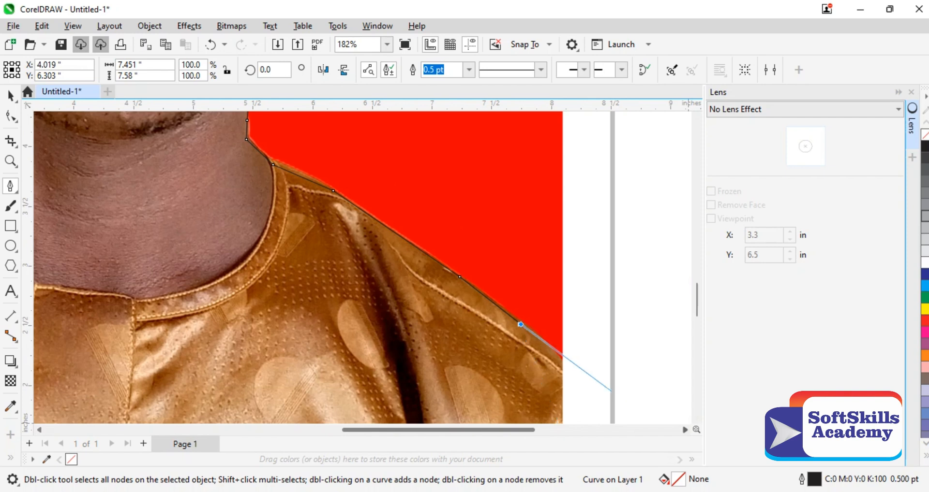
{"action": "left_click", "coordinate": [562, 359]}
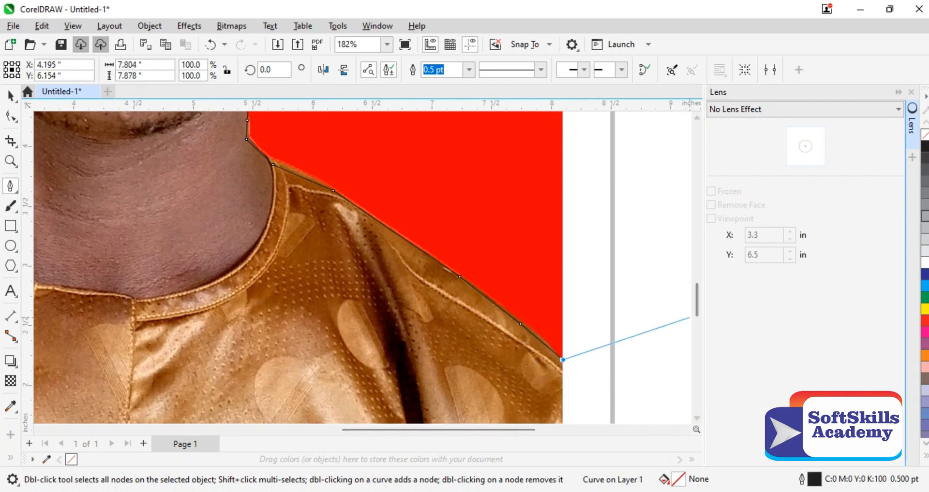
Step: Close the pen path along the photo's right, bottom and left edges back to its first node, and deselect the outline
{"action": "scroll", "coordinate": [691, 368], "scroll_direction": "down", "scroll_amount": 2}
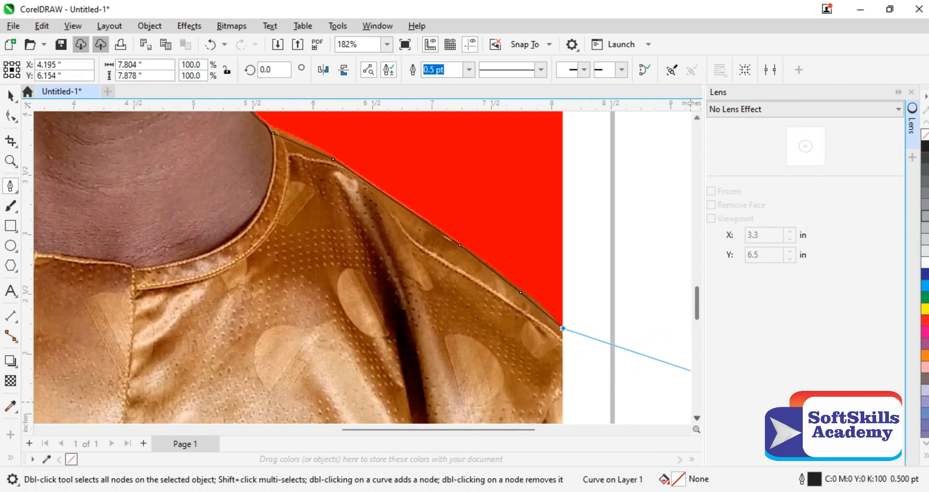
{"action": "key", "text": "z"}
{"action": "key", "text": "shift+F4"}
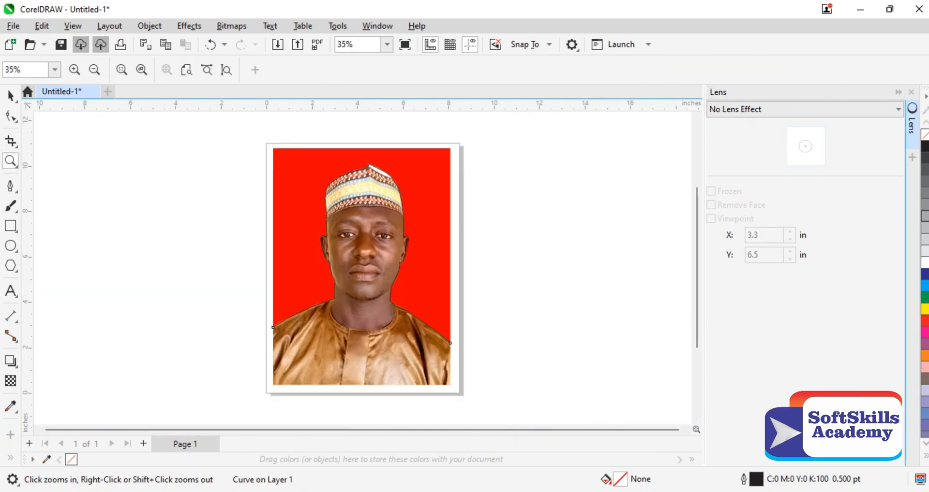
{"action": "left_click", "coordinate": [10, 186]}
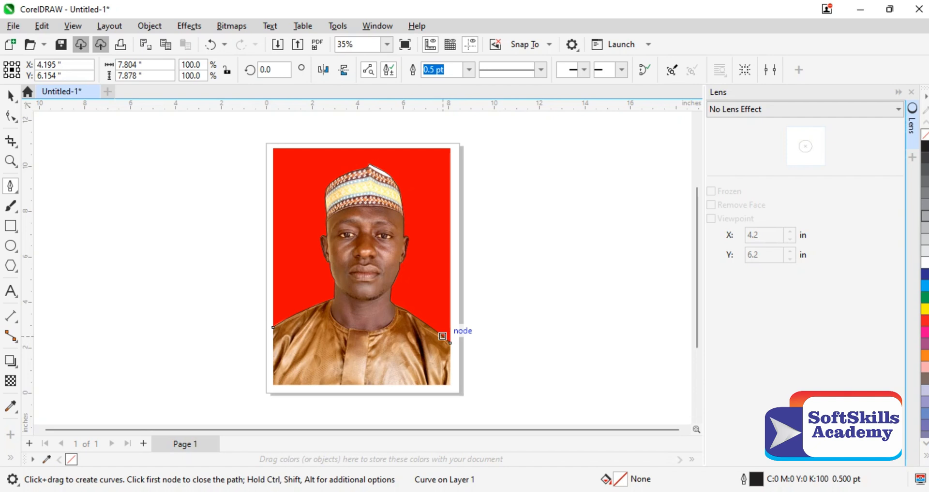
{"action": "left_click", "coordinate": [450, 343]}
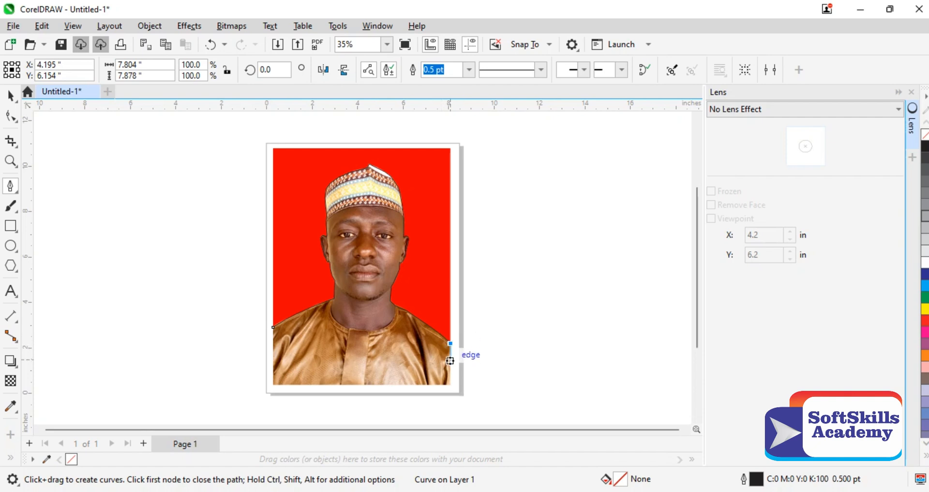
{"action": "left_click", "coordinate": [449, 385]}
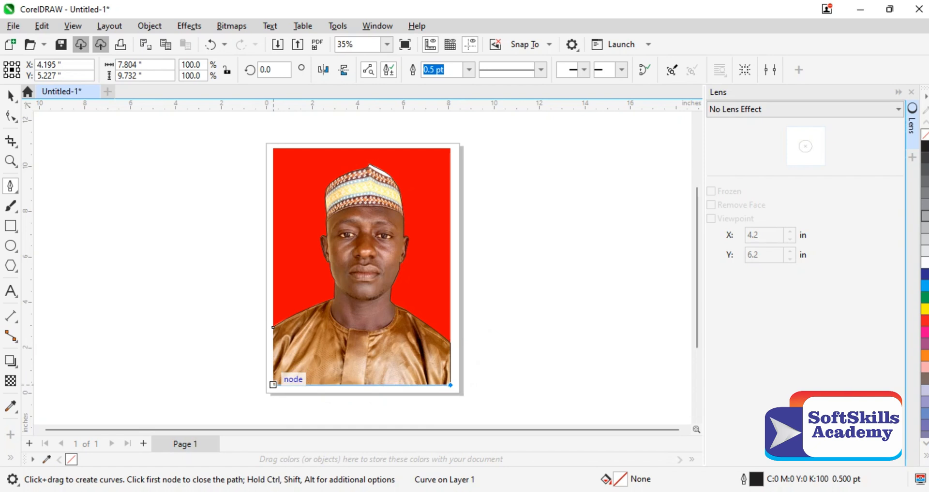
{"action": "left_click", "coordinate": [274, 385]}
{"action": "left_click", "coordinate": [273, 327]}
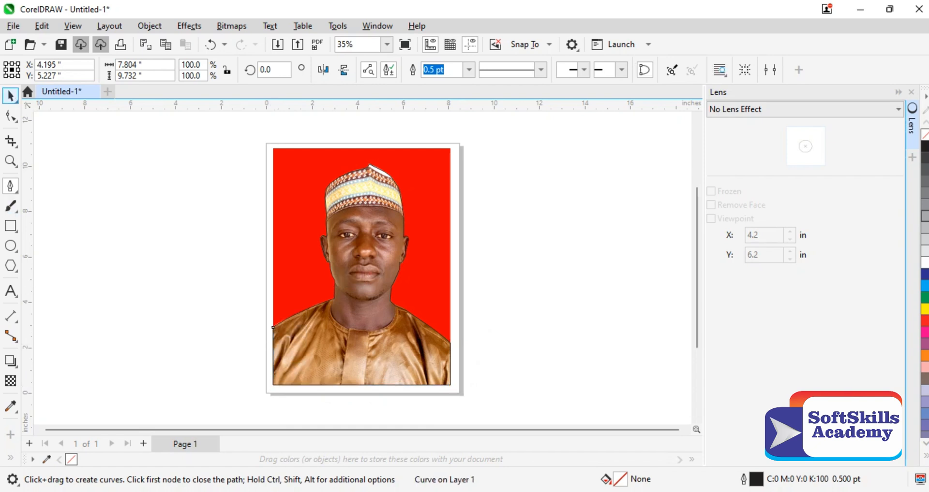
{"action": "left_click", "coordinate": [10, 96]}
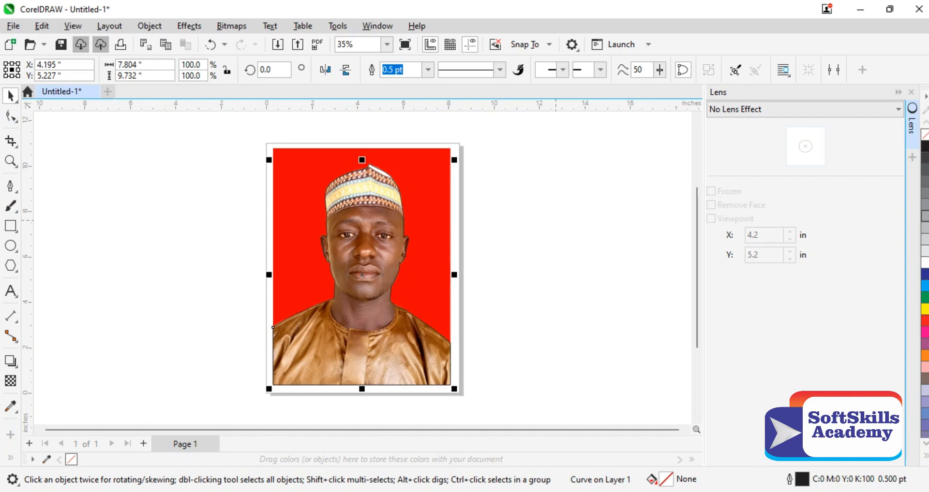
{"action": "left_click", "coordinate": [556, 220]}
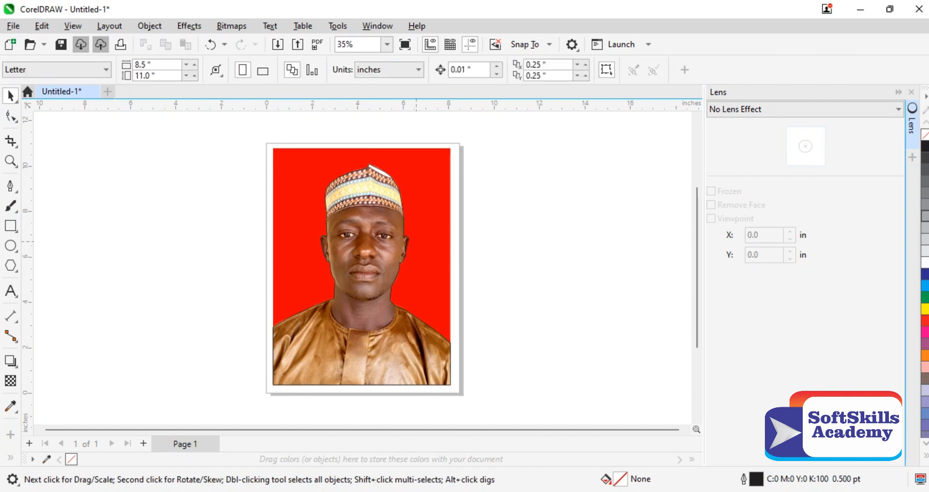
Step: Intersect the traced outline with the photo to create a separate cutout of the person
{"action": "left_click", "coordinate": [386, 242]}
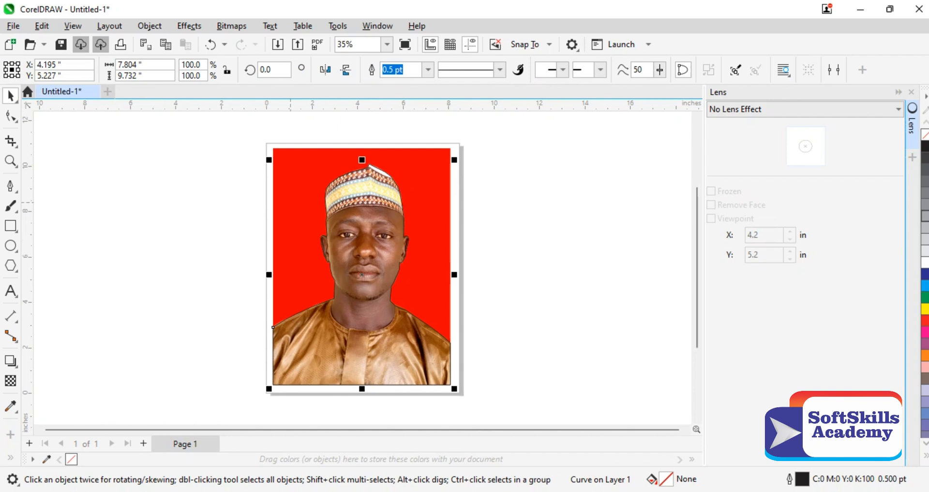
{"action": "key", "text": "ctrl+a"}
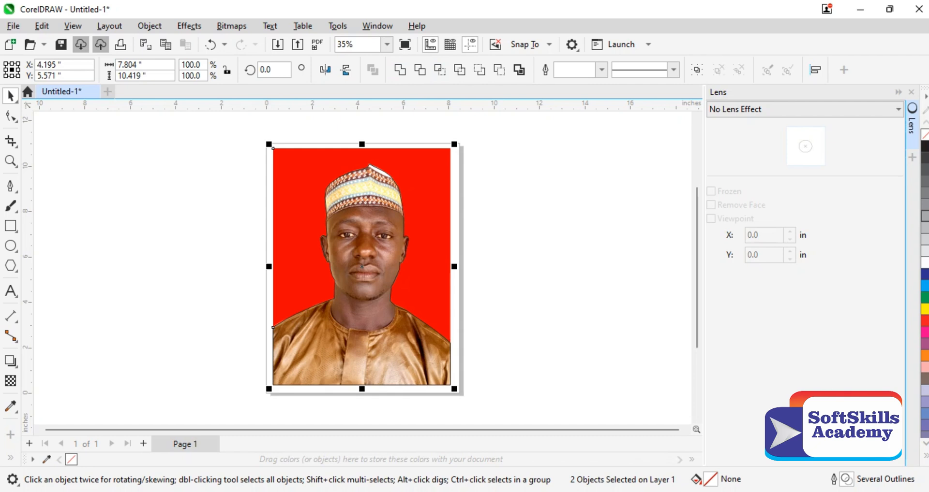
{"action": "key", "text": "Escape"}
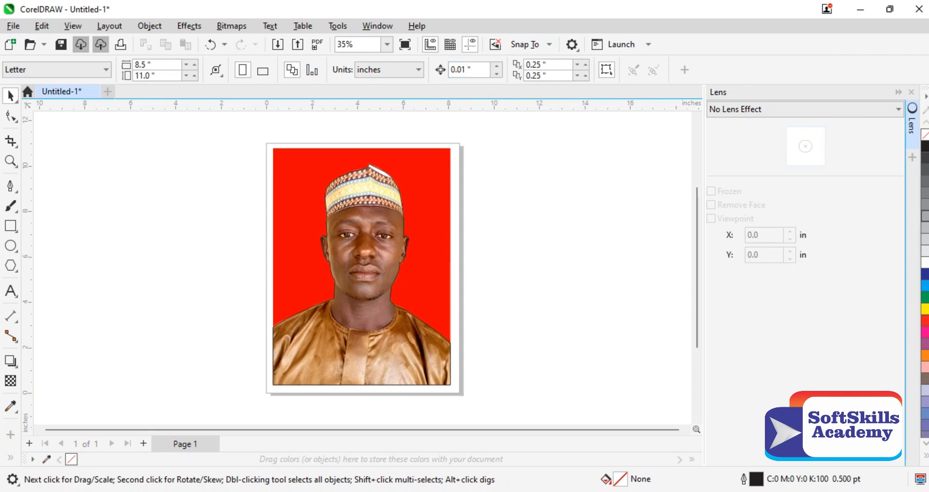
{"action": "left_click", "coordinate": [379, 228]}
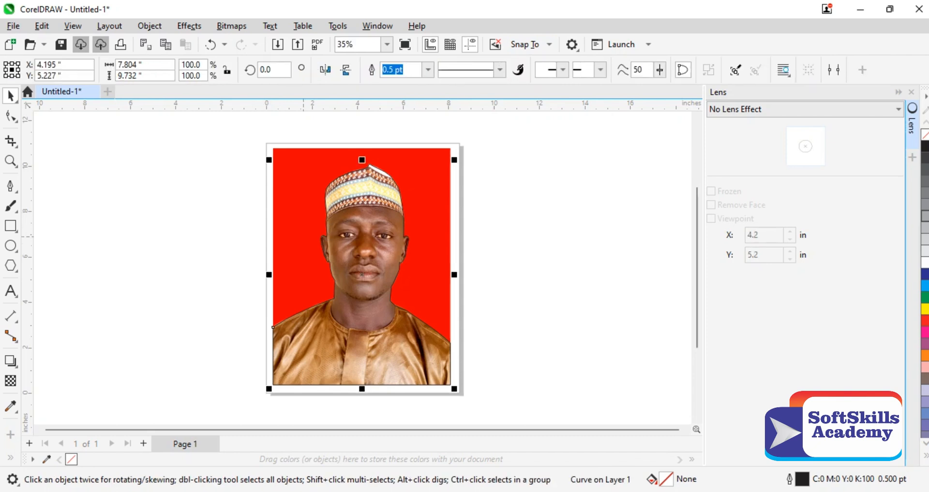
{"action": "key", "text": "ctrl+a"}
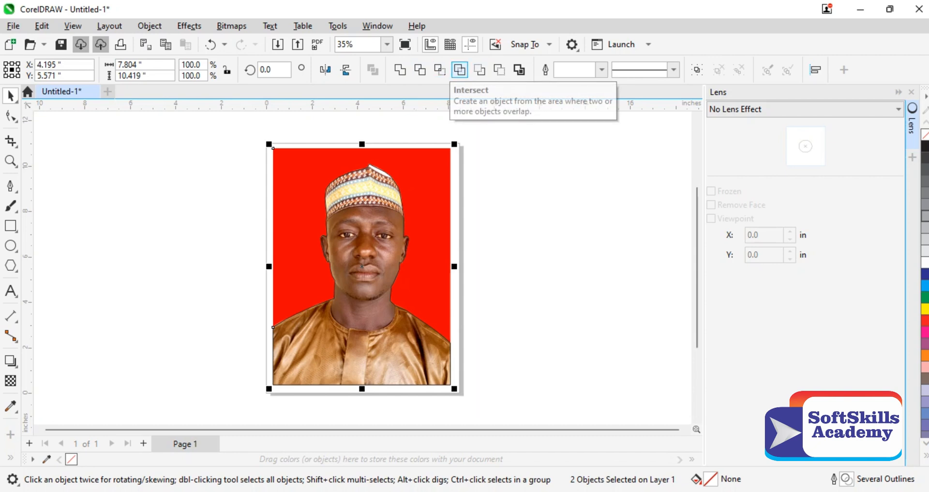
{"action": "left_click", "coordinate": [440, 69]}
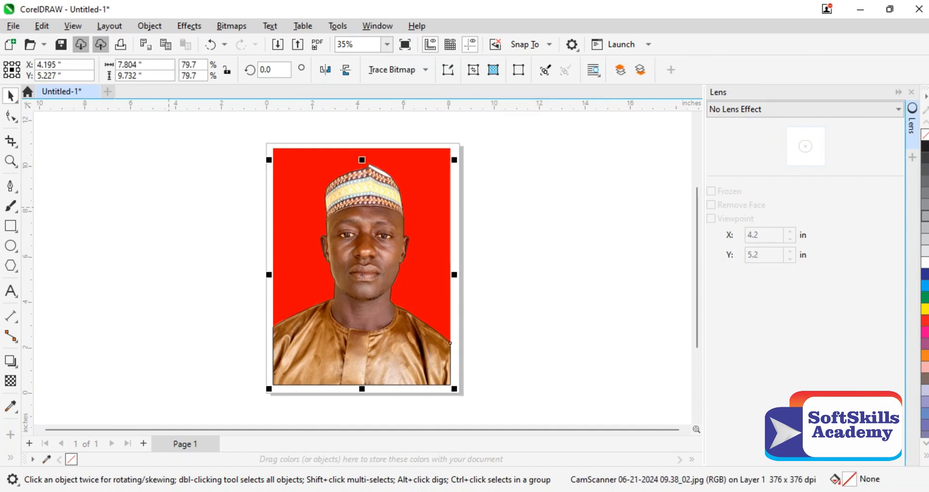
Step: Move the original red-background photo off the page, beside its left edge, leaving the cutout in place
{"action": "left_click", "coordinate": [168, 208]}
{"action": "left_click_drag", "start_coordinate": [299, 177], "coordinate": [130, 198]}
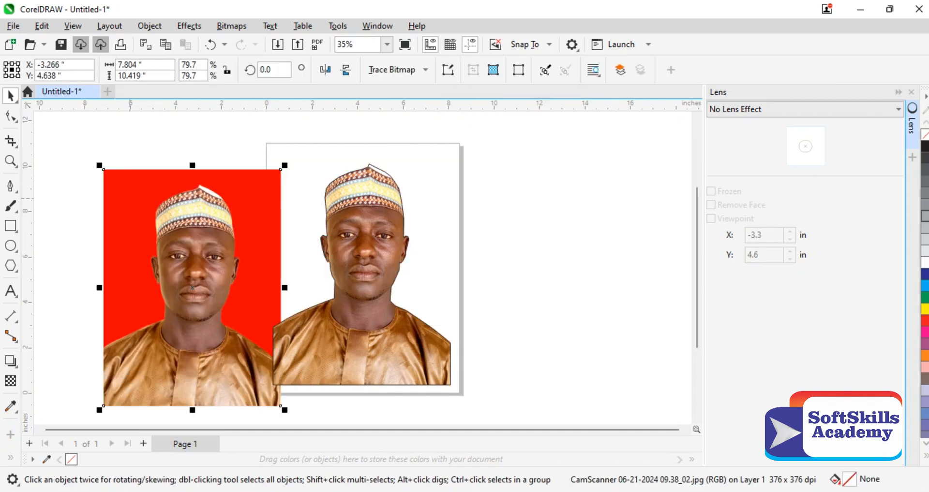
{"action": "left_click_drag", "start_coordinate": [192, 287], "coordinate": [152, 265]}
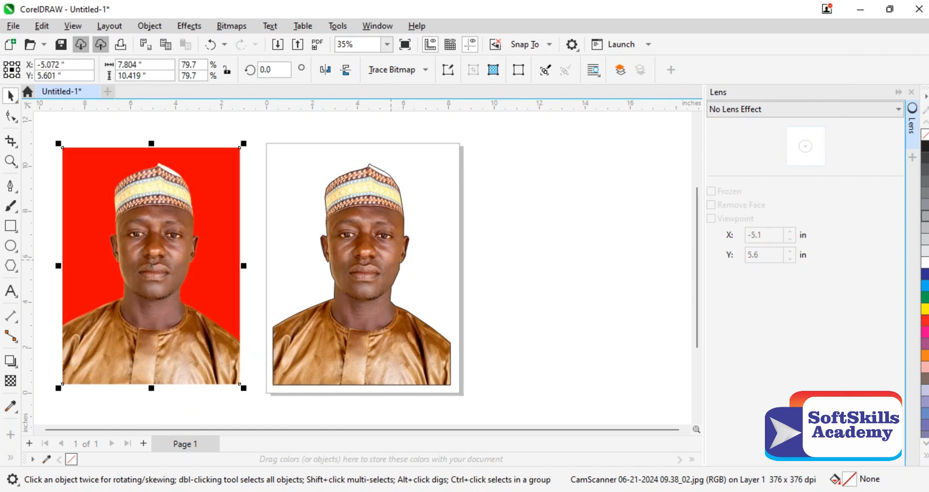
Step: Pull the traced outline off the cutout and delete it, and position the cutout in the middle of the page
{"action": "left_click_drag", "start_coordinate": [390, 260], "coordinate": [455, 235]}
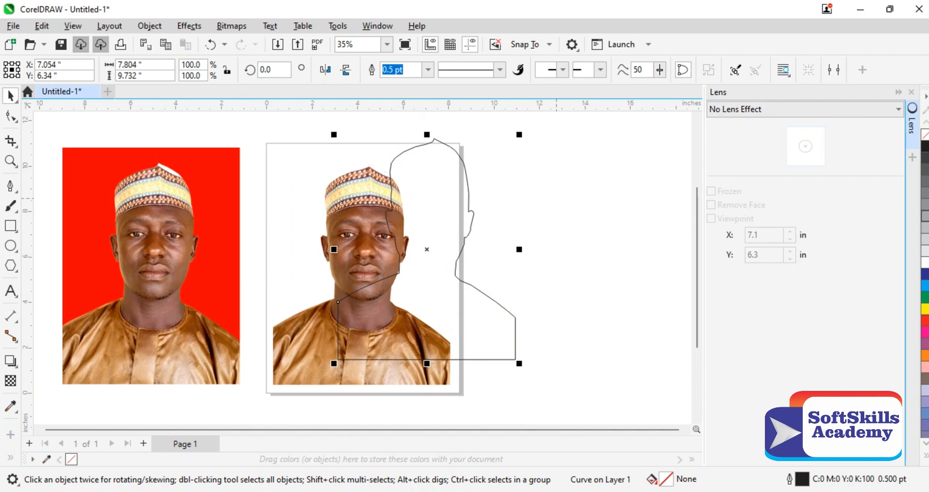
{"action": "key", "text": "Delete"}
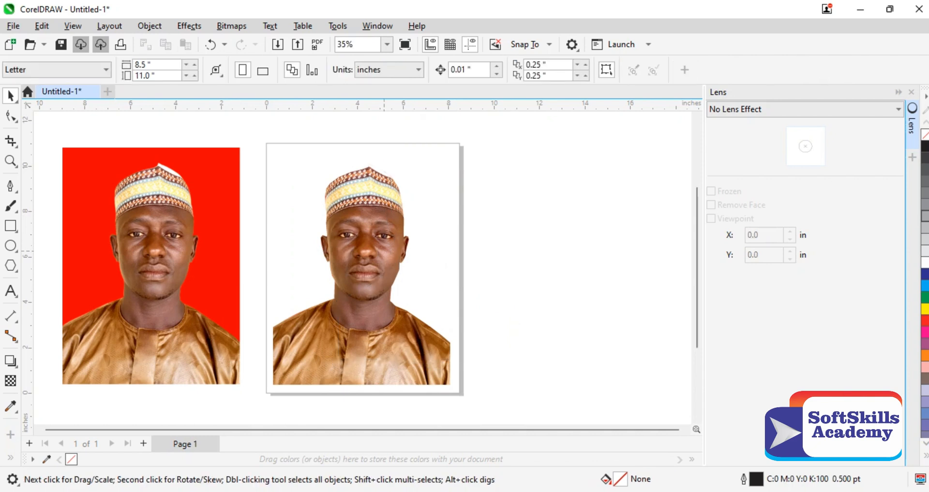
{"action": "left_click_drag", "start_coordinate": [383, 250], "coordinate": [390, 232]}
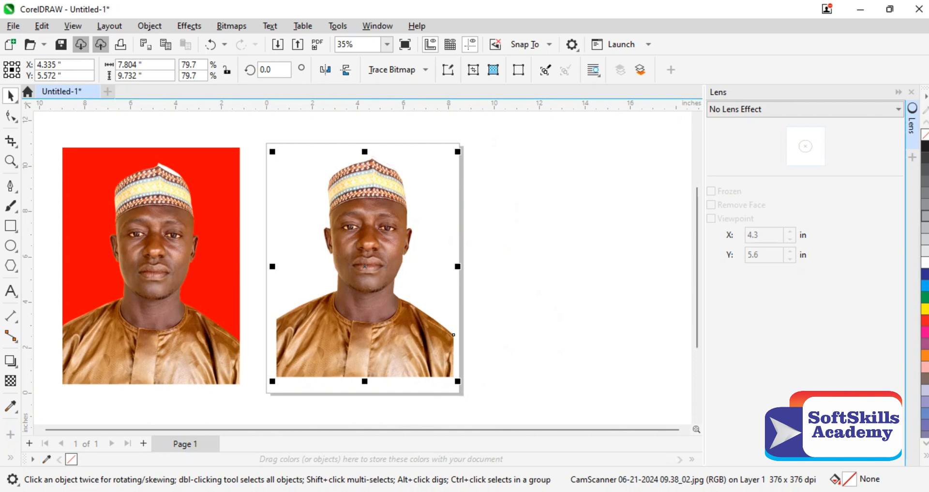
Step: Add a page-sized rectangle behind the cutout and fill it with cyan
{"action": "left_click", "coordinate": [11, 226]}
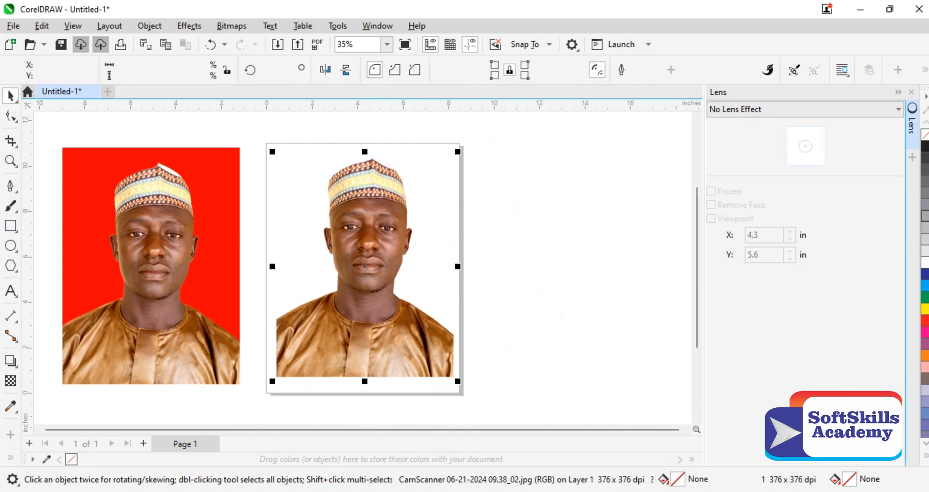
{"action": "left_click_drag", "start_coordinate": [262, 144], "coordinate": [297, 175]}
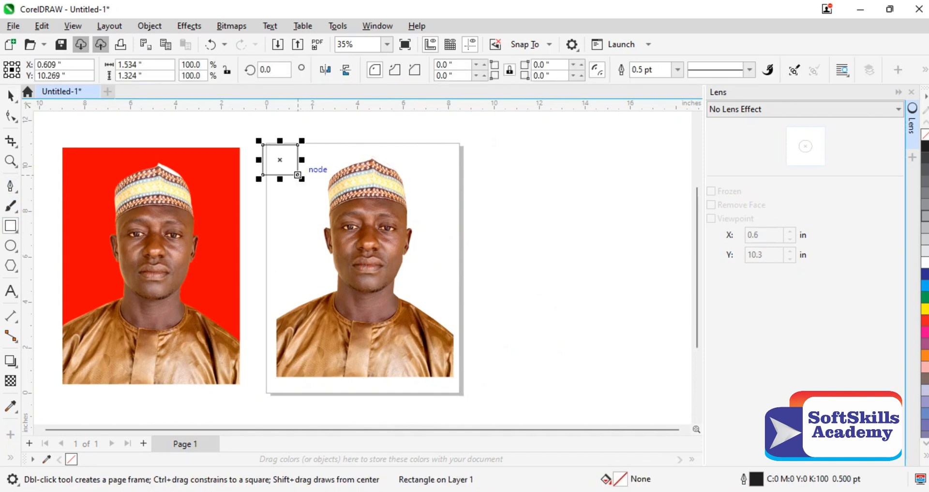
{"action": "key", "text": "ctrl+z"}
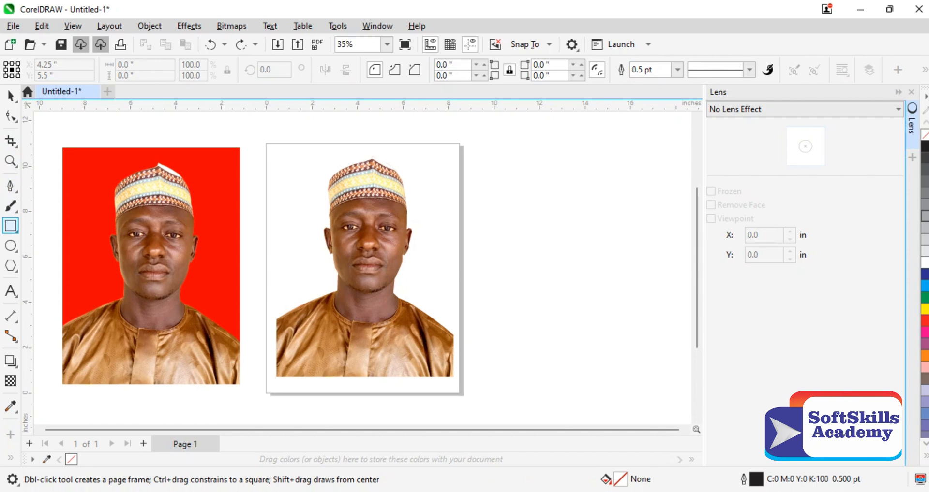
{"action": "double_click", "coordinate": [11, 225]}
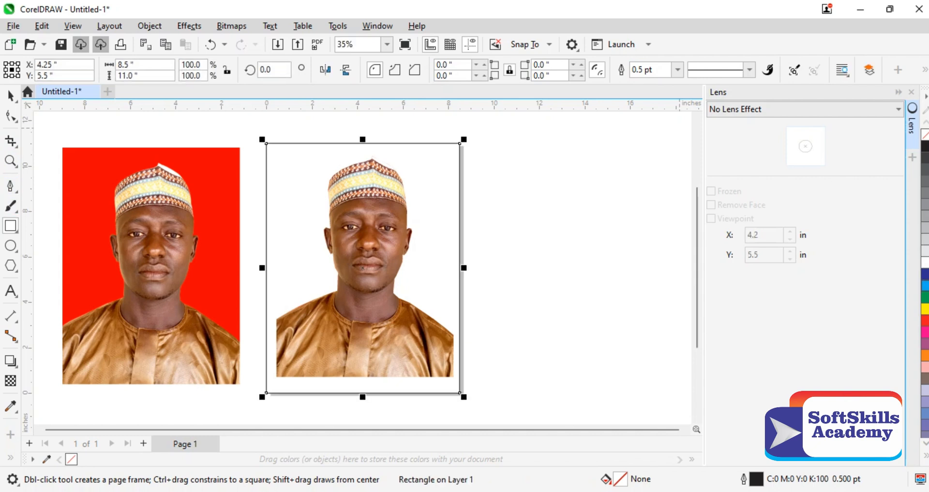
{"action": "left_click", "coordinate": [924, 287]}
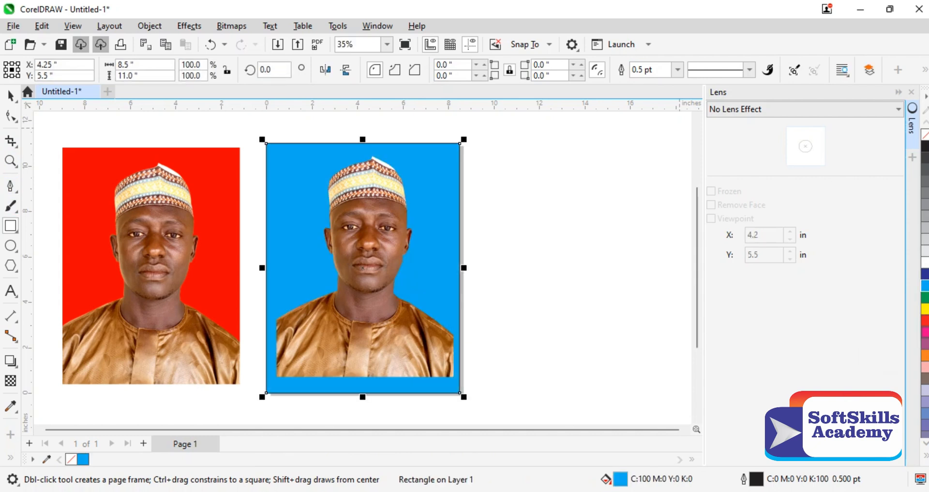
Step: Try other fill colours on the background rectangle, from pink and salmon to light purple, ending with C:40 M:40 Y:0 K:0
{"action": "left_click", "coordinate": [924, 332]}
{"action": "left_click", "coordinate": [924, 368]}
{"action": "left_click", "coordinate": [924, 391]}
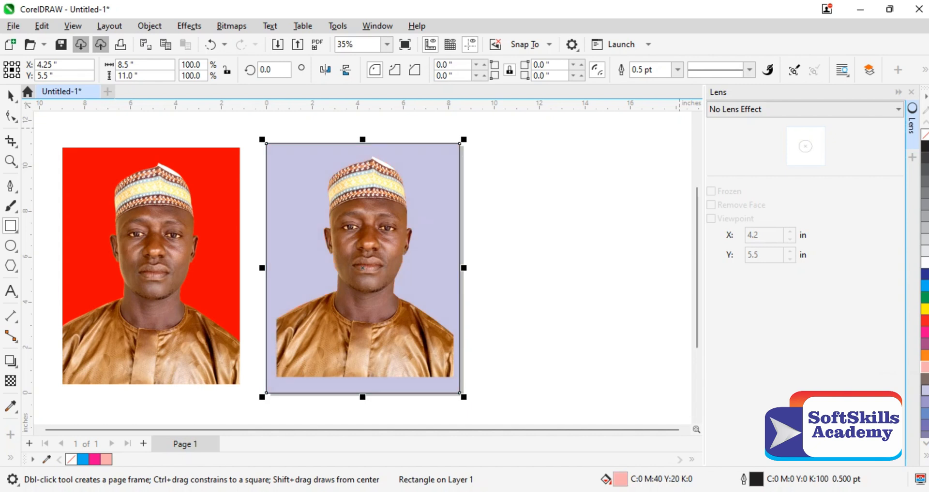
{"action": "left_click", "coordinate": [924, 403]}
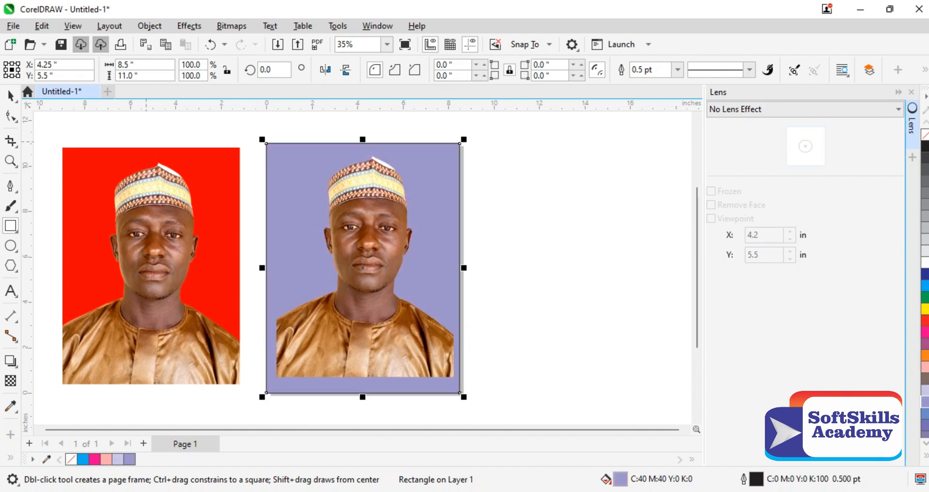
Step: Undo the background fills, the rectangle, the outline deletion and the moves, back to the traced outline lying over the photo
{"action": "key", "text": "space"}
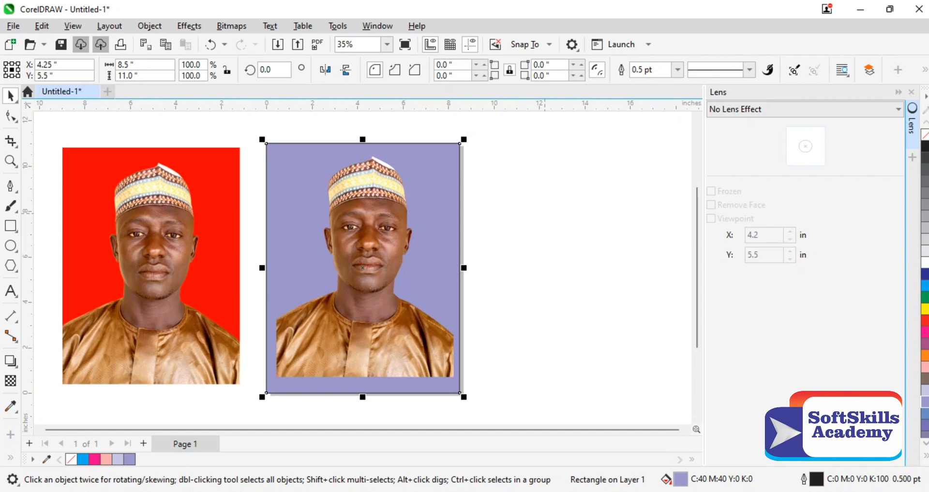
{"action": "key", "text": "ctrl+z"}
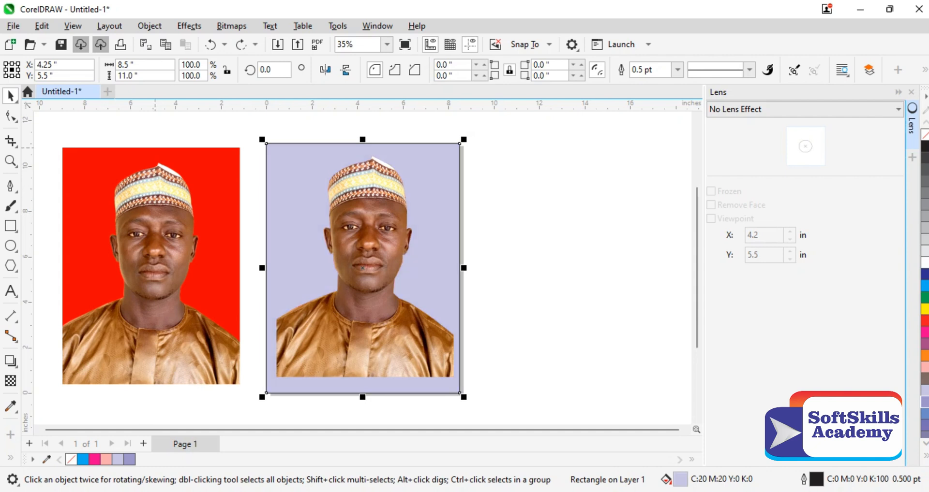
{"action": "key", "text": "ctrl+z"}
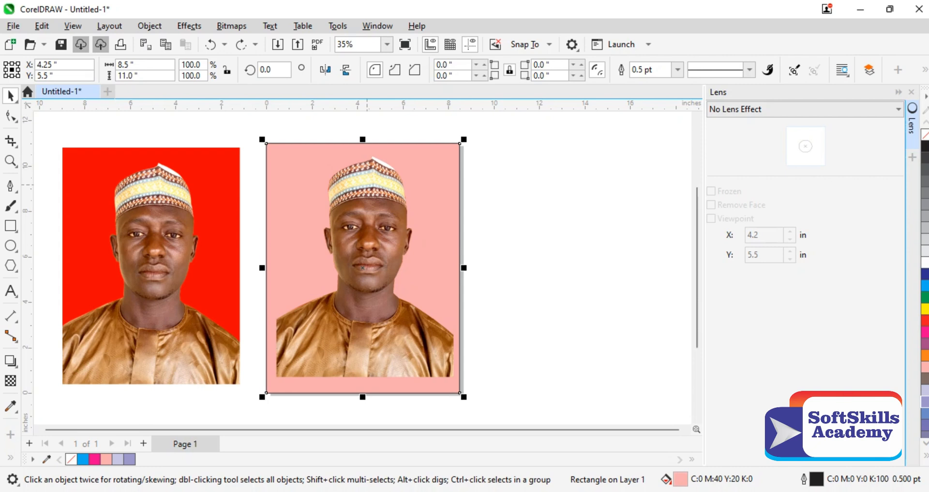
{"action": "key", "text": "ctrl+z"}
{"action": "key", "text": "ctrl+z"}
{"action": "key", "text": "ctrl+z"}
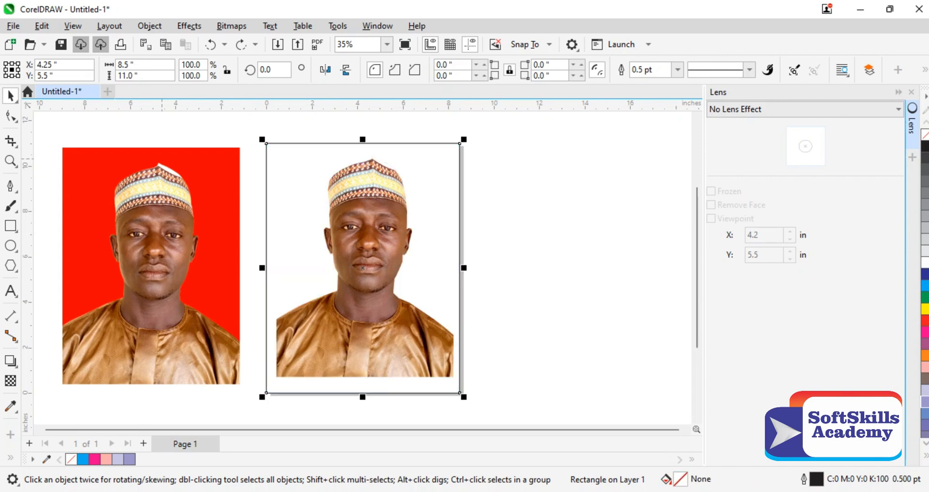
{"action": "key", "text": "ctrl+z"}
{"action": "key", "text": "ctrl+z"}
{"action": "key", "text": "ctrl+z"}
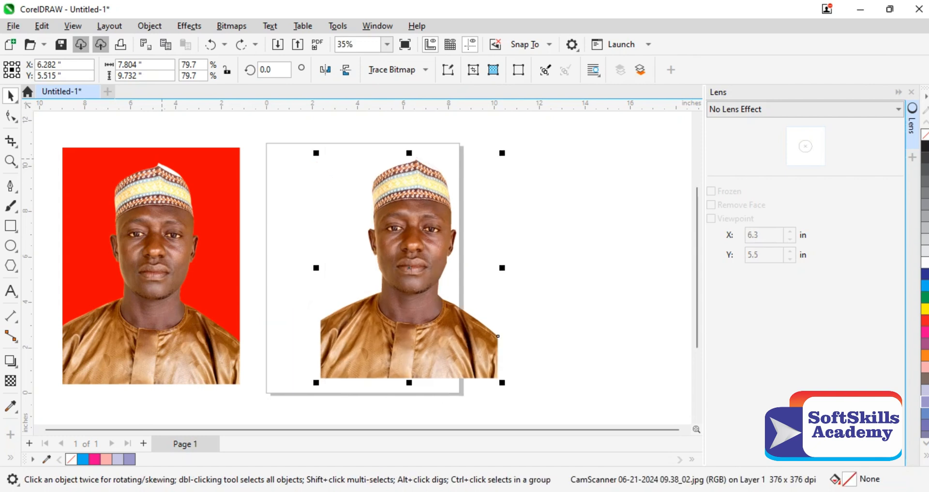
{"action": "key", "text": "ctrl+z"}
{"action": "key", "text": "ctrl+z"}
{"action": "key", "text": "ctrl+z"}
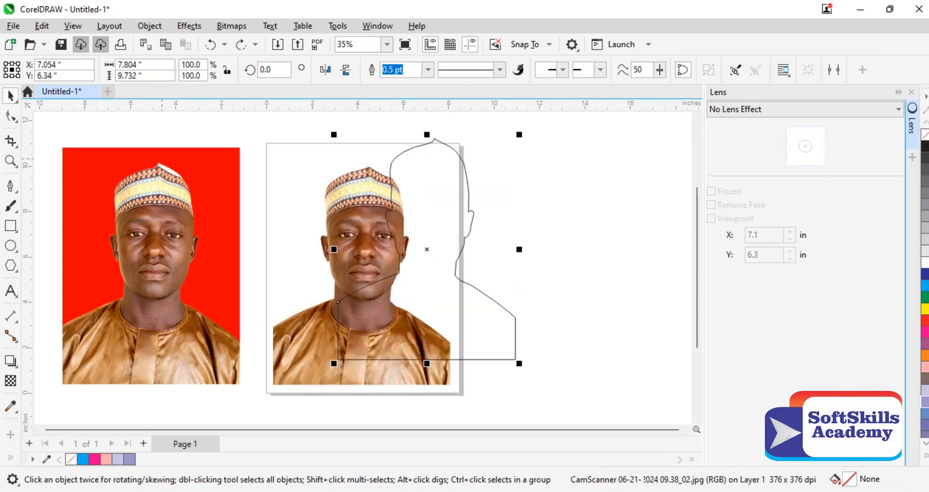
{"action": "key", "text": "ctrl+z"}
{"action": "key", "text": "ctrl+z"}
{"action": "key", "text": "ctrl+z"}
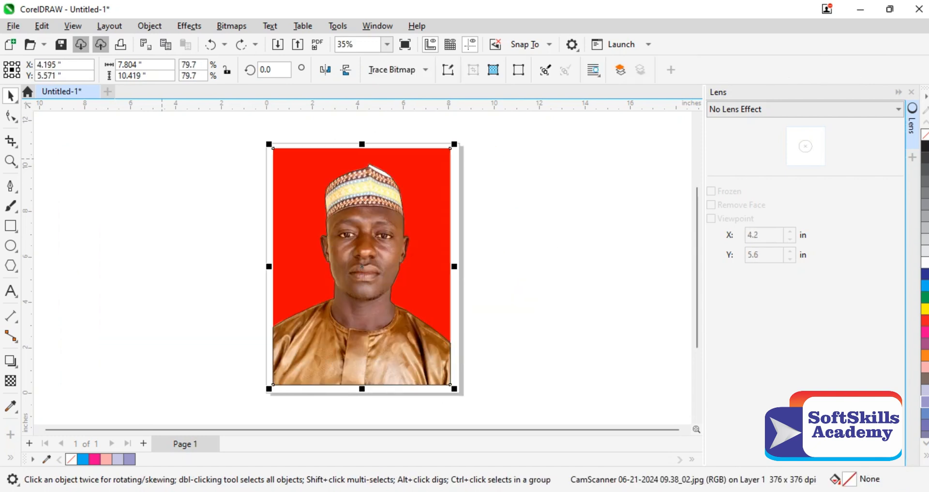
{"action": "left_click_drag", "start_coordinate": [404, 229], "coordinate": [514, 218]}
{"action": "key", "text": "ctrl+z"}
{"action": "key", "text": "Escape"}
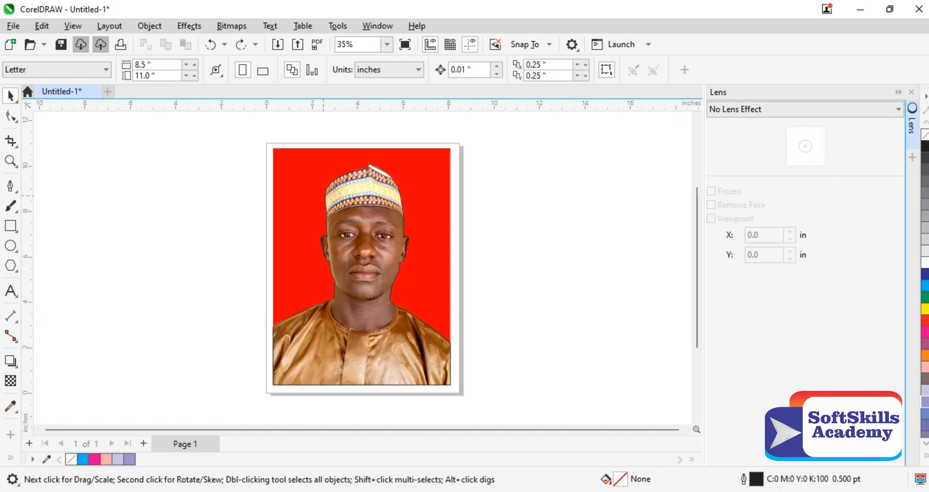
{"action": "left_click_drag", "start_coordinate": [442, 226], "coordinate": [477, 224]}
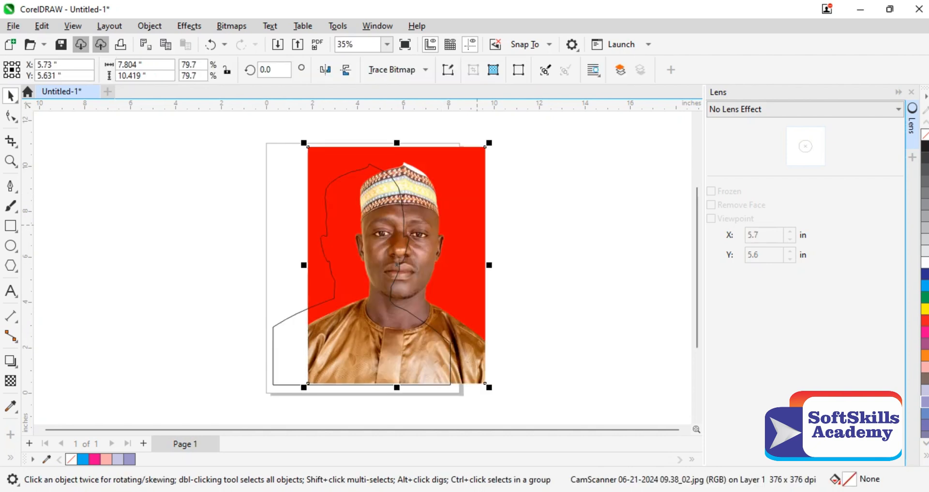
{"action": "key", "text": "ctrl+z"}
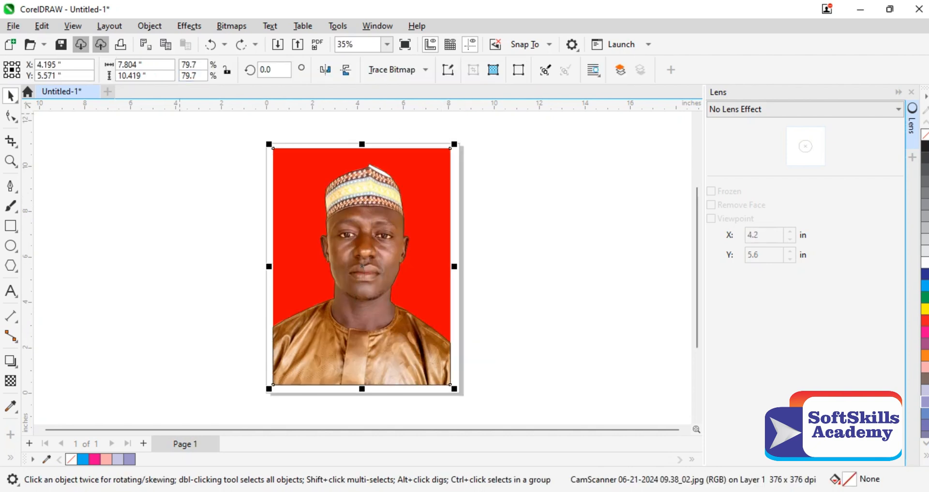
Step: Place the photo inside the traced outline as a PowerClip, using the outline's edge beside the cap as the target frame
{"action": "key", "text": "z"}
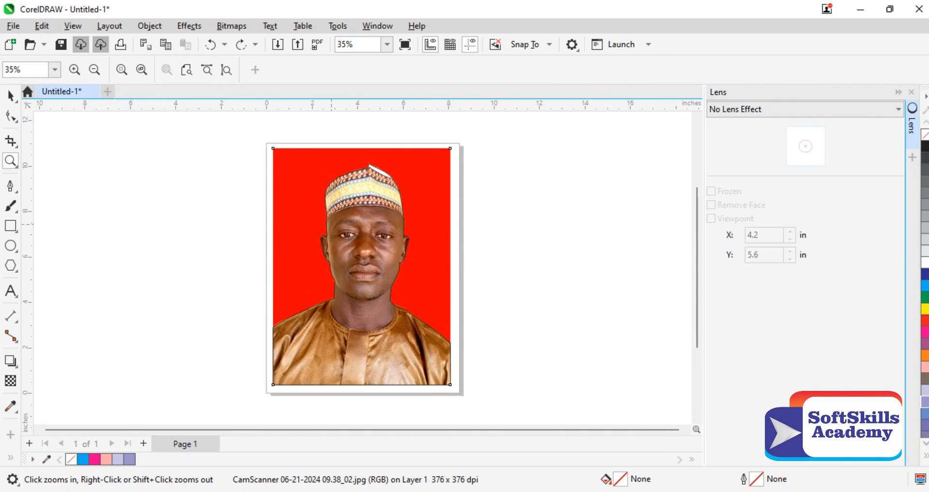
{"action": "left_click_drag", "start_coordinate": [327, 219], "coordinate": [343, 228]}
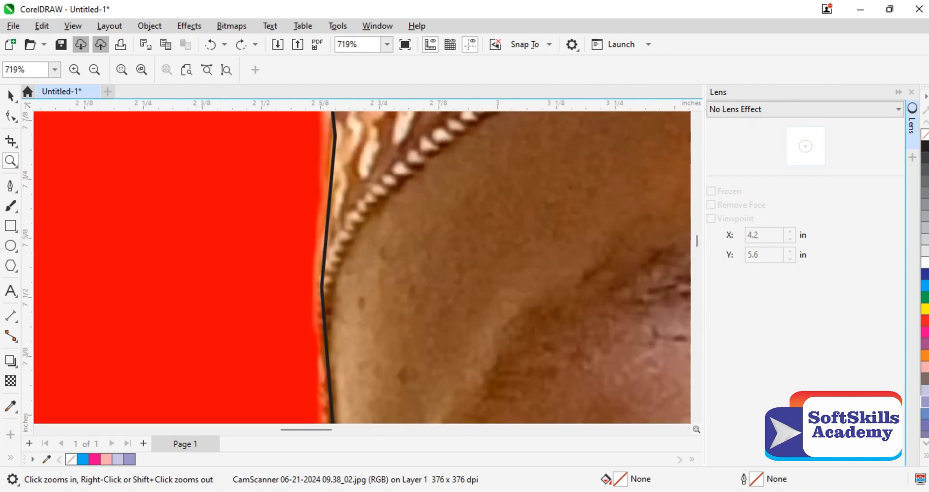
{"action": "left_click", "coordinate": [10, 96]}
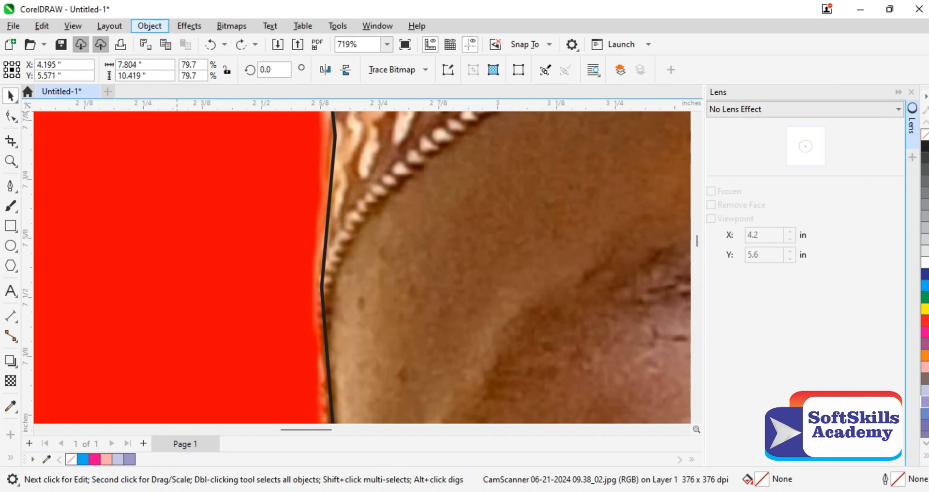
{"action": "left_click", "coordinate": [150, 25]}
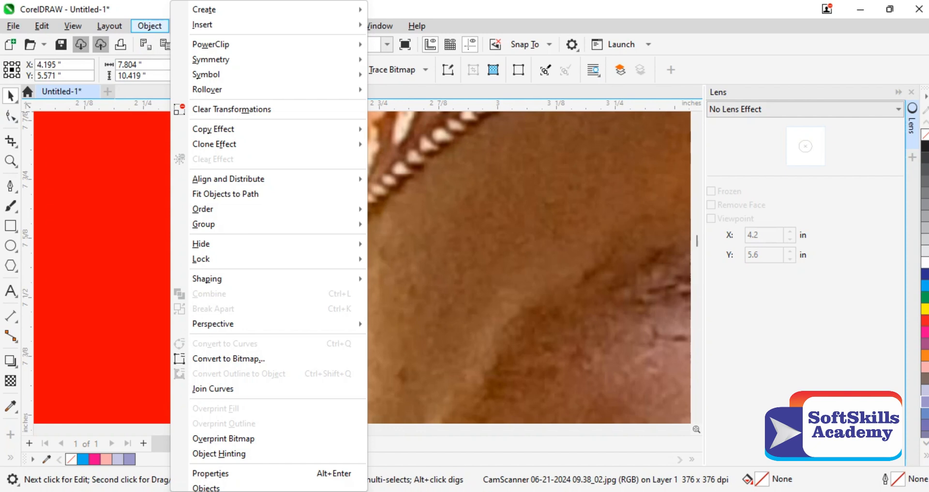
{"action": "mouse_move", "coordinate": [217, 44]}
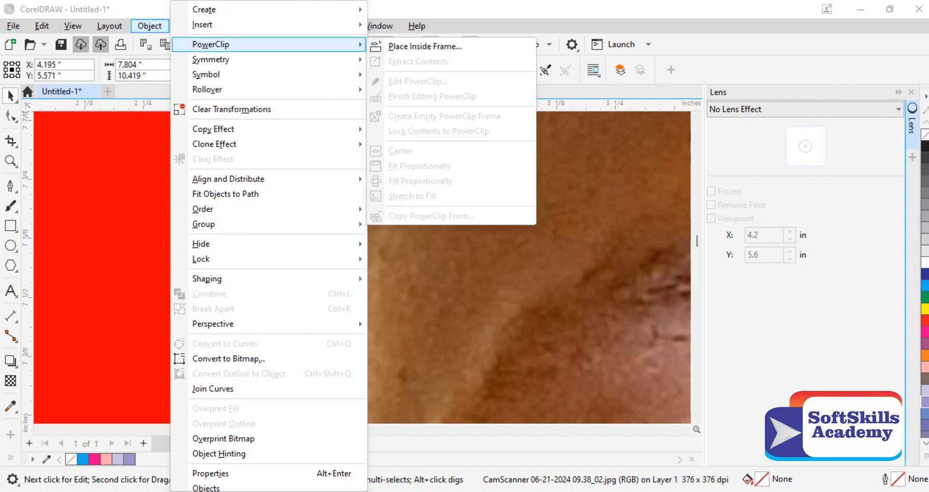
{"action": "left_click", "coordinate": [425, 46]}
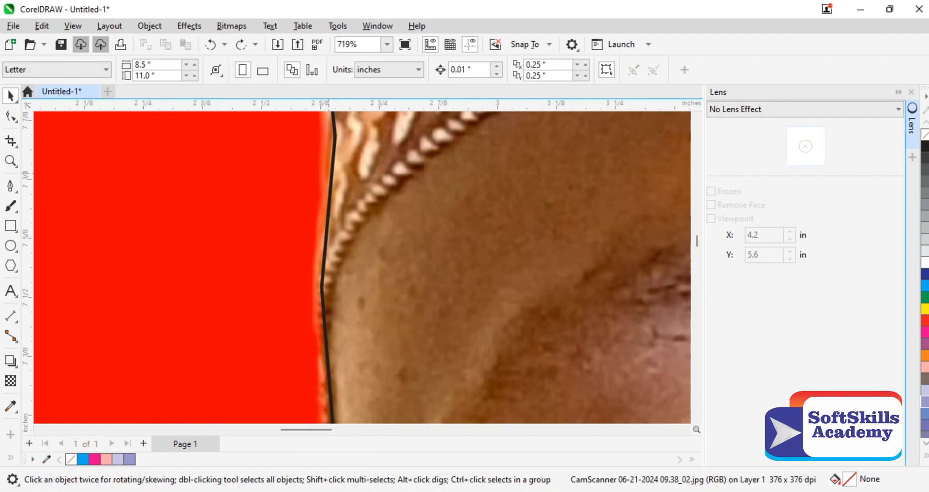
{"action": "left_click", "coordinate": [331, 176]}
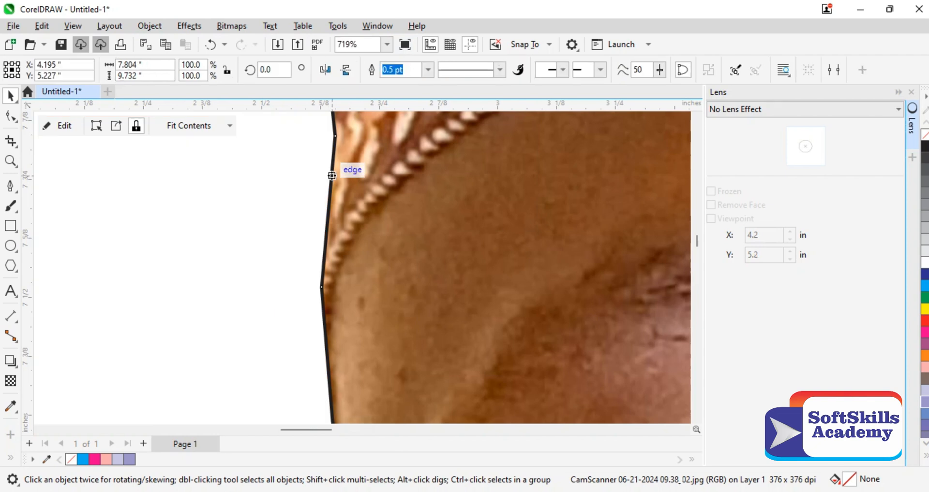
{"action": "double_click", "coordinate": [11, 161]}
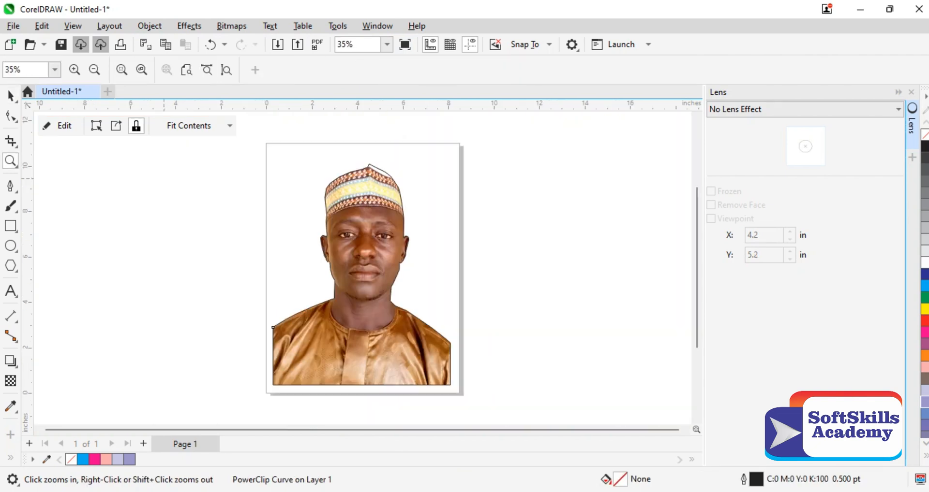
Step: Remove the outline from the PowerClip cutout and move the cutout about 1.3 in to the right
{"action": "left_click", "coordinate": [10, 95]}
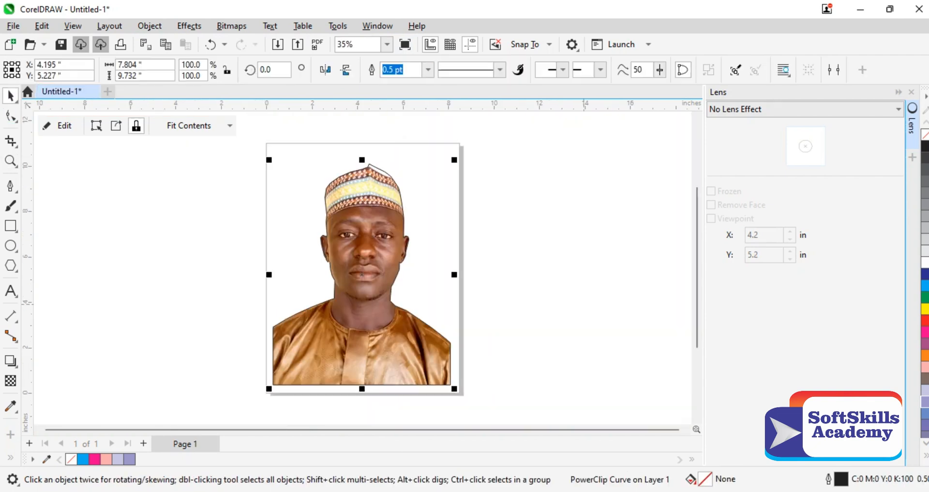
{"action": "left_click", "coordinate": [427, 70]}
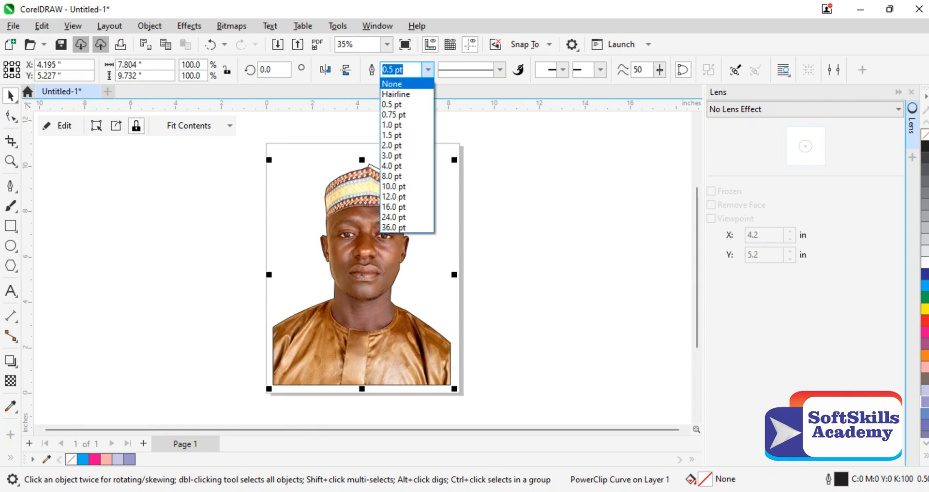
{"action": "left_click", "coordinate": [392, 83]}
{"action": "key", "text": "Escape"}
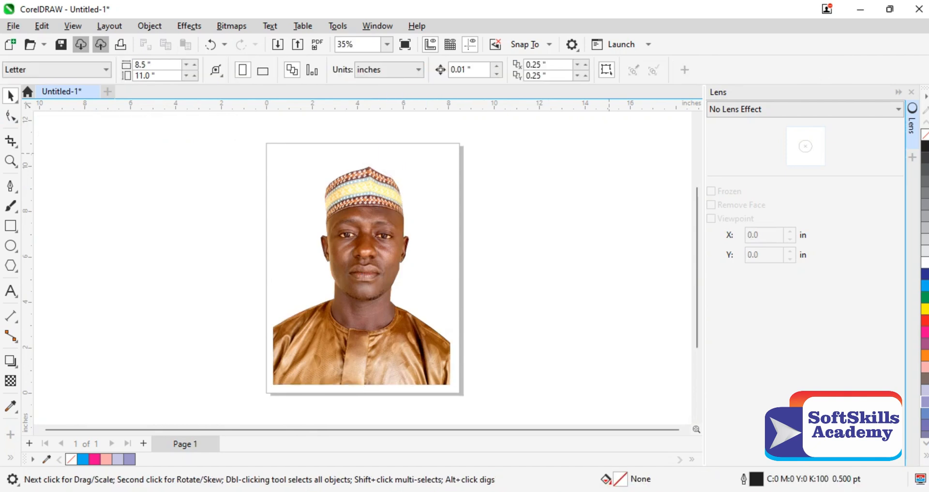
{"action": "left_click_drag", "start_coordinate": [393, 238], "coordinate": [423, 239]}
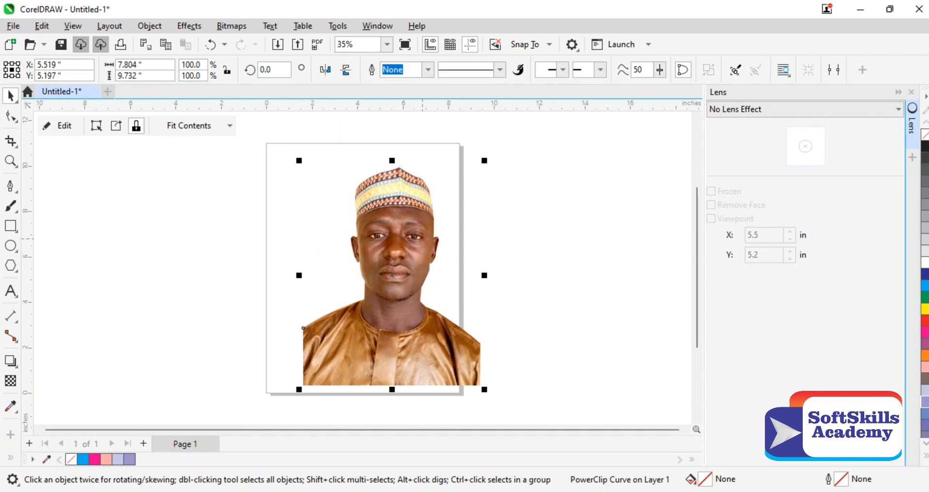
{"action": "key", "text": "Escape"}
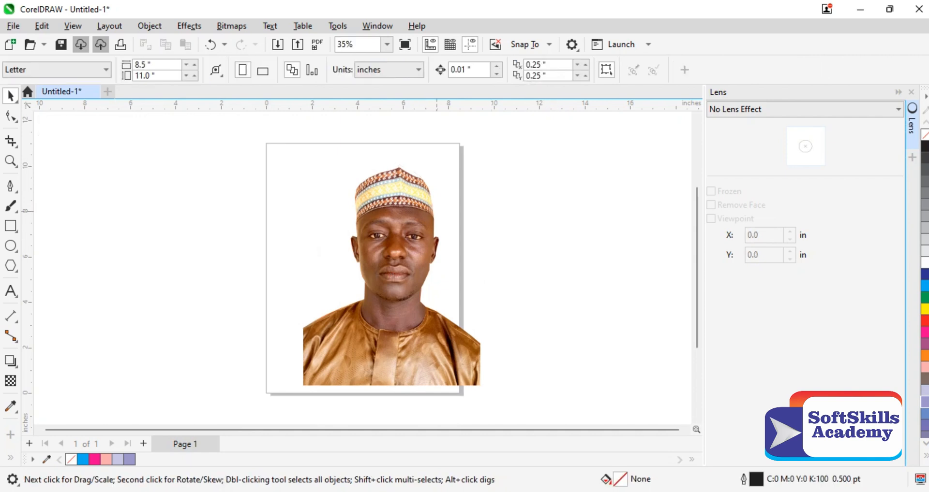
Step: Undo the cutout's move, the outline removal and the PowerClip, back to the traced outline lying over the full photo
{"action": "key", "text": "ctrl+z"}
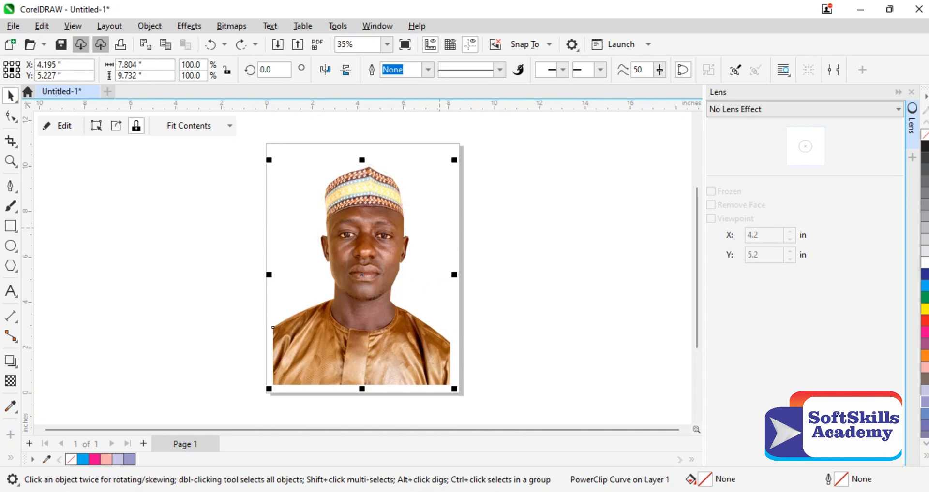
{"action": "key", "text": "ctrl+z"}
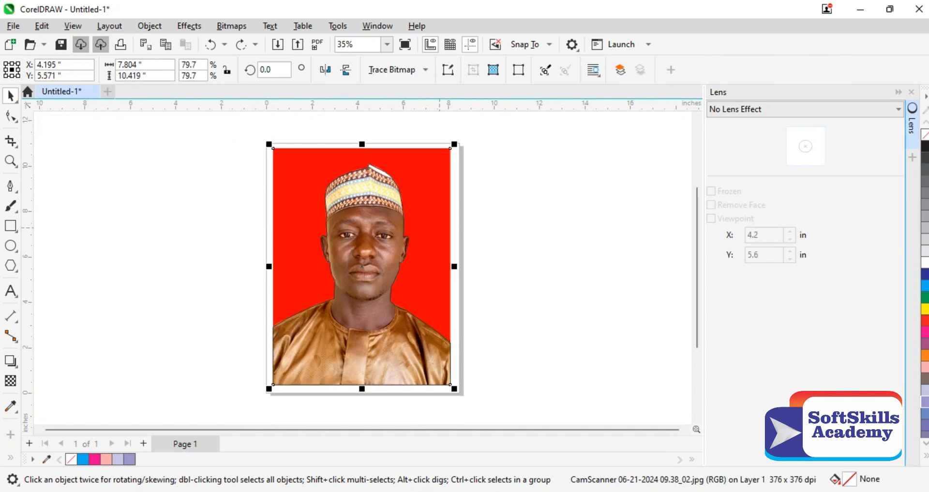
{"action": "key", "text": "ctrl+z"}
{"action": "key", "text": "ctrl+y"}
{"action": "key", "text": "Escape"}
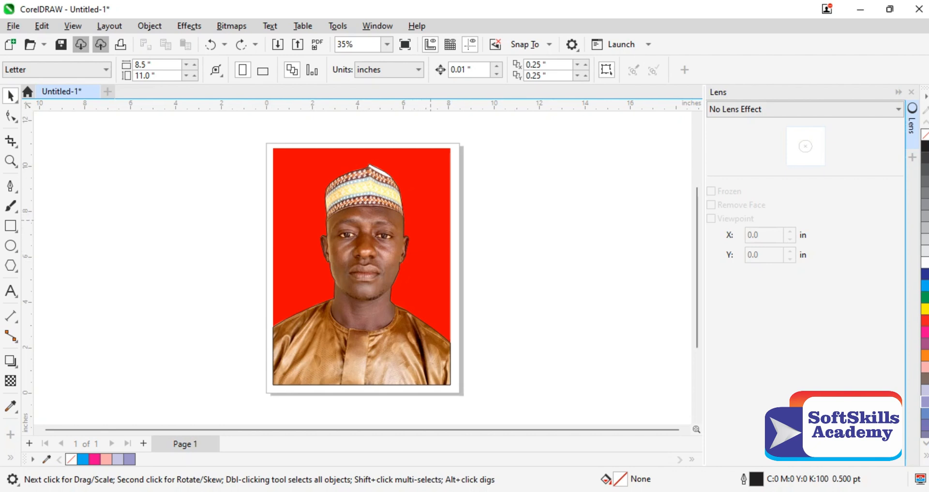
{"action": "left_click_drag", "start_coordinate": [254, 133], "coordinate": [364, 200]}
{"action": "left_click", "coordinate": [375, 192]}
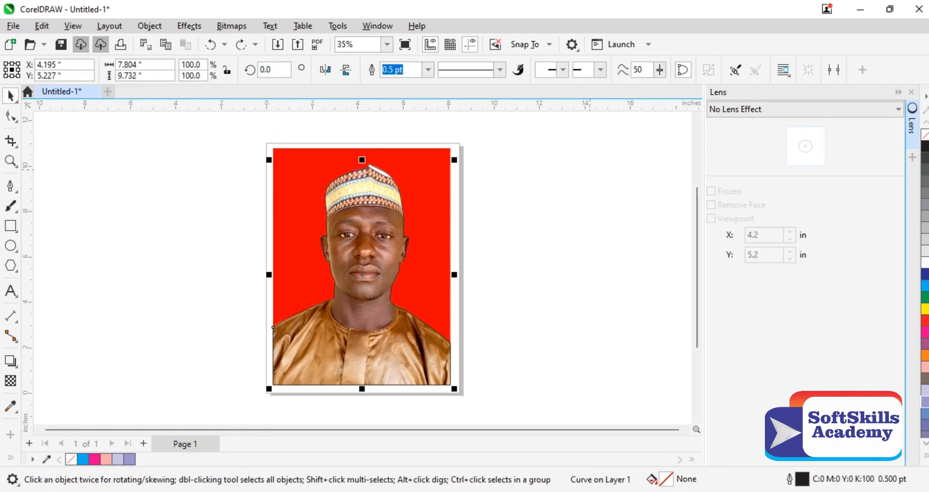
{"action": "left_click", "coordinate": [590, 170]}
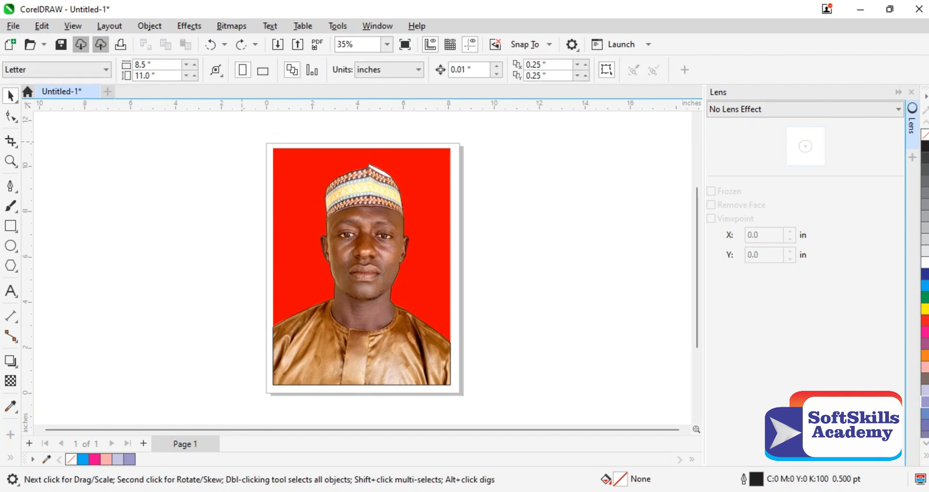
{"action": "left_click_drag", "start_coordinate": [242, 135], "coordinate": [409, 226]}
{"action": "left_click", "coordinate": [383, 245]}
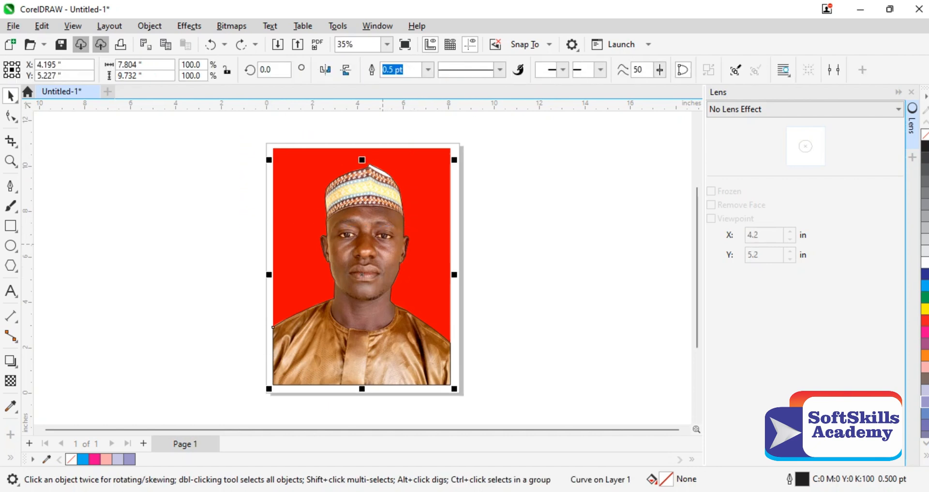
{"action": "left_click", "coordinate": [302, 247]}
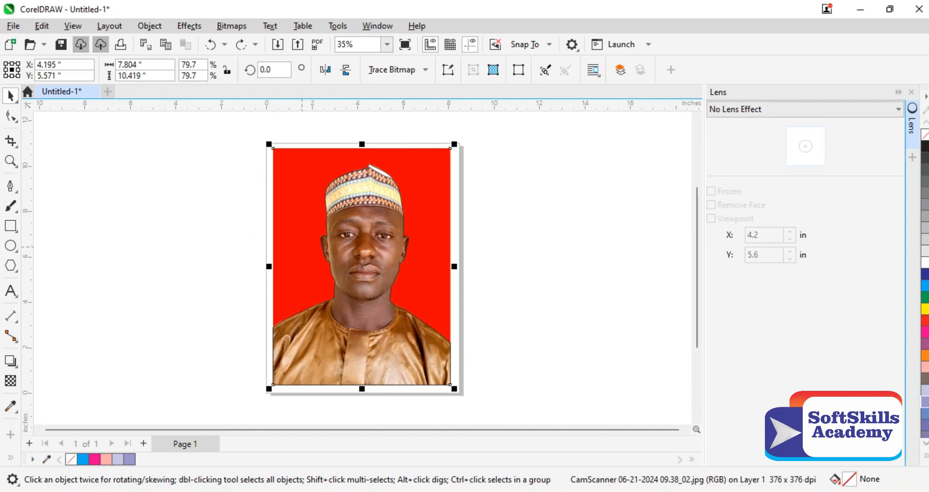
Step: Select both the photo and the traced outline and apply a Color Add lens to them with Frozen enabled
{"action": "key", "text": "ctrl+a"}
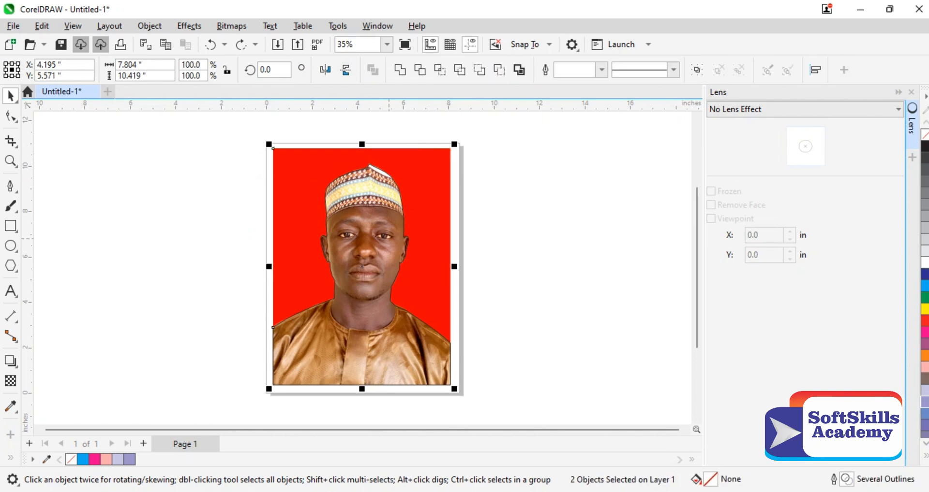
{"action": "key", "text": "alt+F3"}
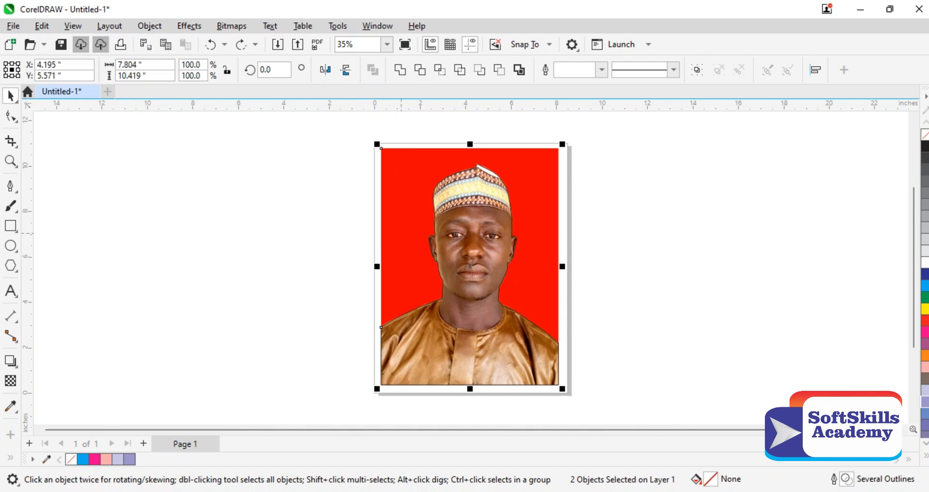
{"action": "key", "text": "alt+F3"}
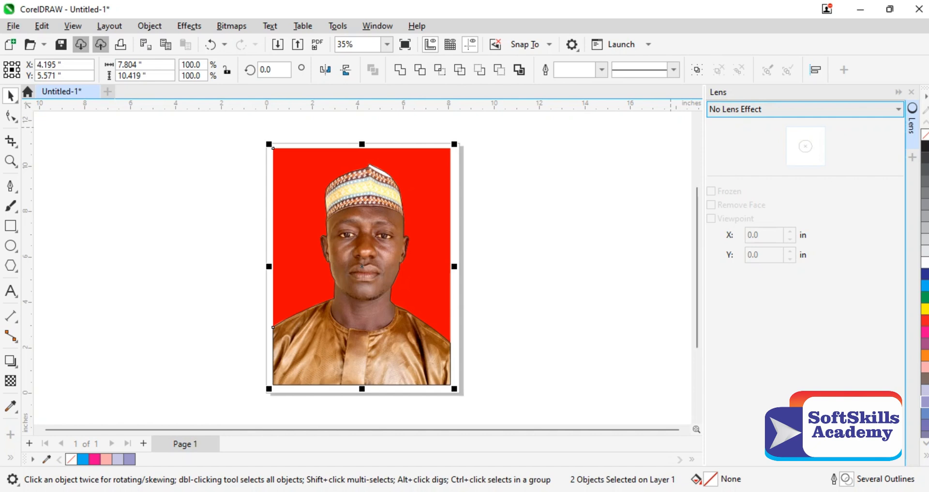
{"action": "left_click", "coordinate": [804, 110]}
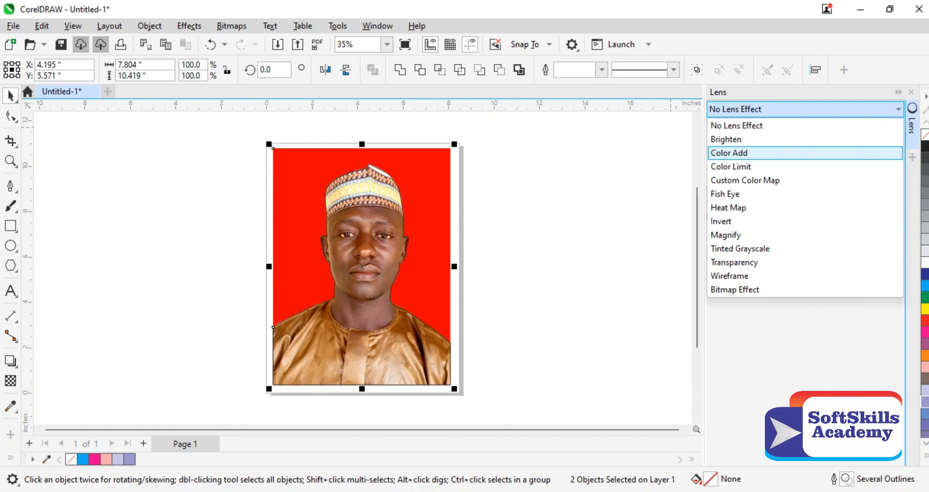
{"action": "left_click", "coordinate": [729, 153]}
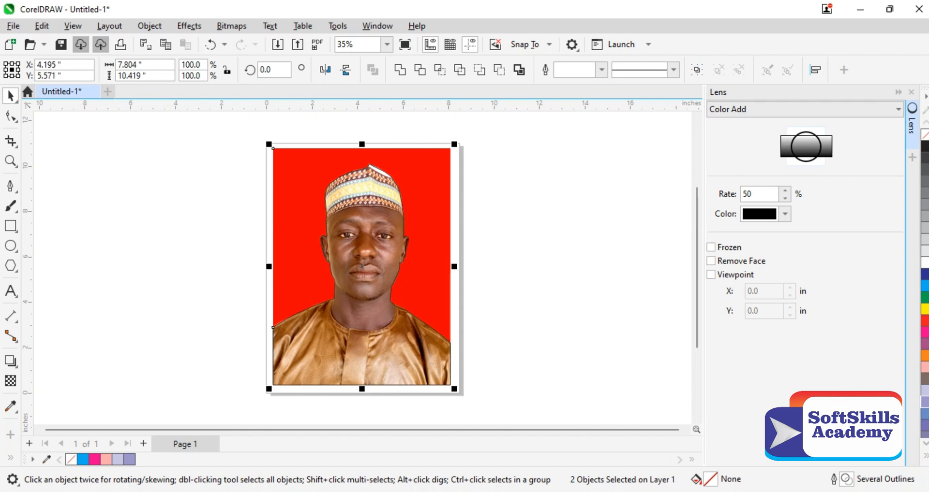
{"action": "left_click", "coordinate": [802, 109]}
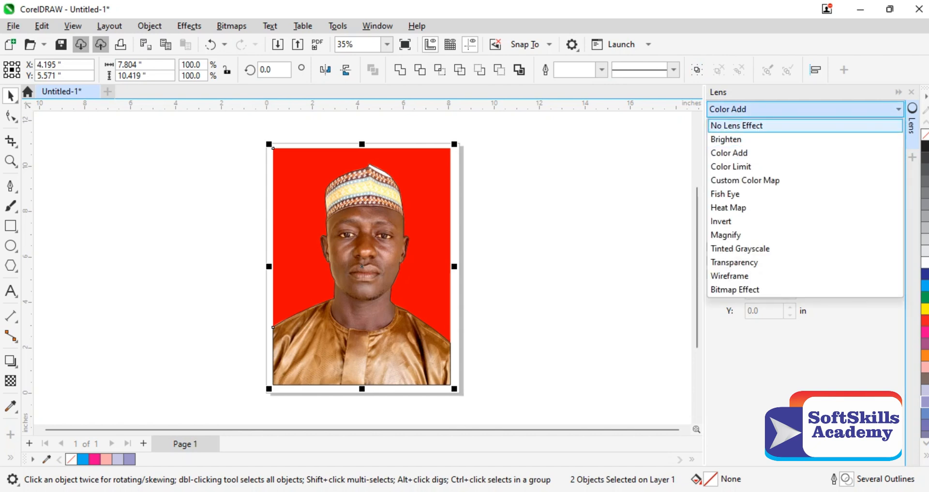
{"action": "left_click", "coordinate": [803, 110]}
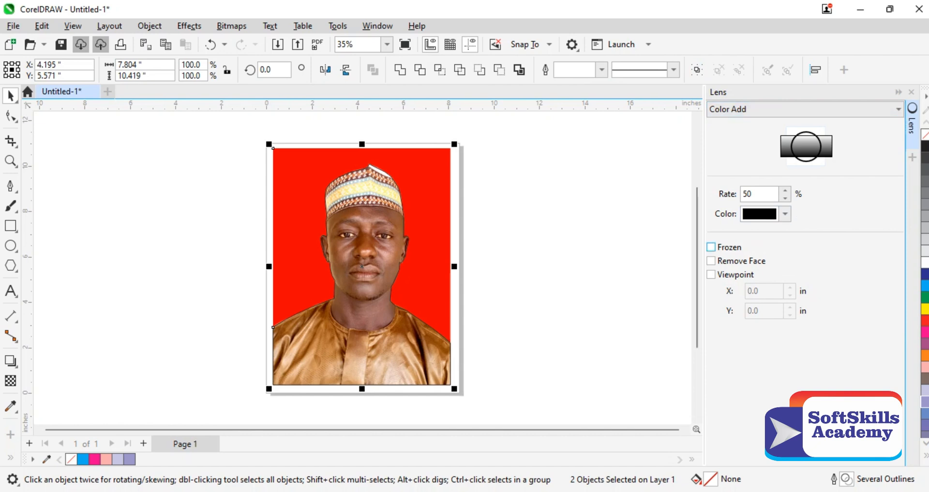
{"action": "left_click", "coordinate": [710, 247]}
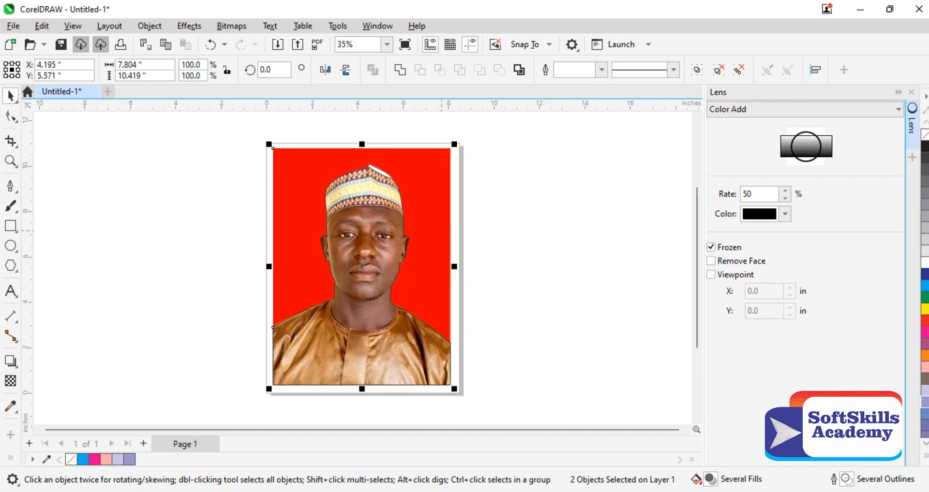
Step: Move the red-background photo about 8.3 in to the right, off the frozen lens cutout
{"action": "key", "text": "Escape"}
{"action": "left_click_drag", "start_coordinate": [427, 221], "coordinate": [615, 211]}
{"action": "left_click", "coordinate": [362, 290]}
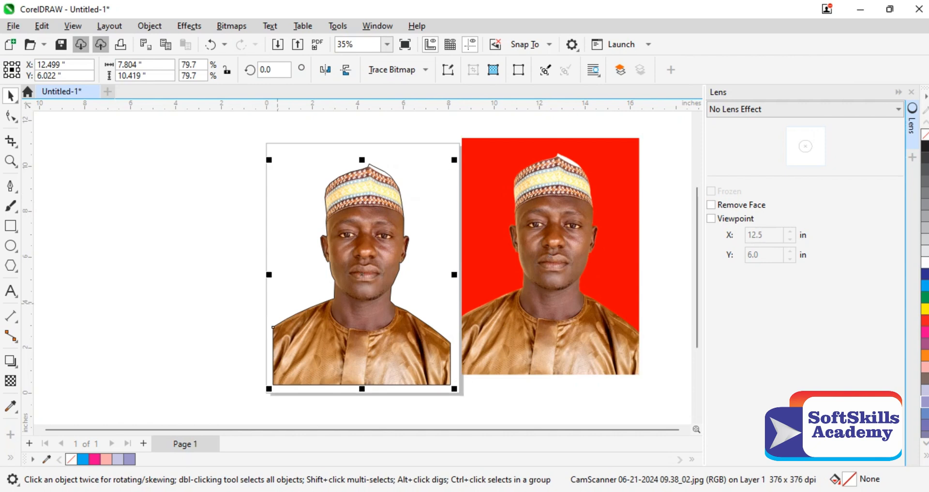
{"action": "key", "text": "Escape"}
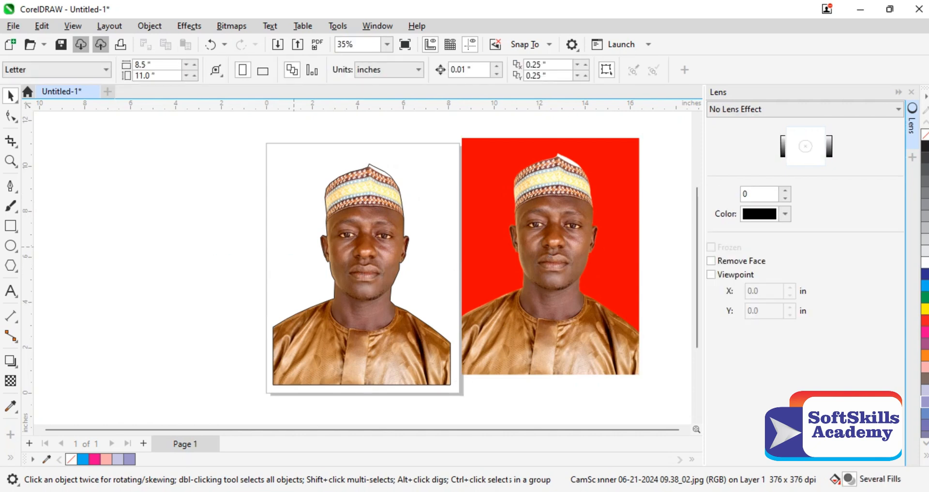
Step: Set the frozen lens cutout's outline width to None
{"action": "left_click", "coordinate": [339, 272]}
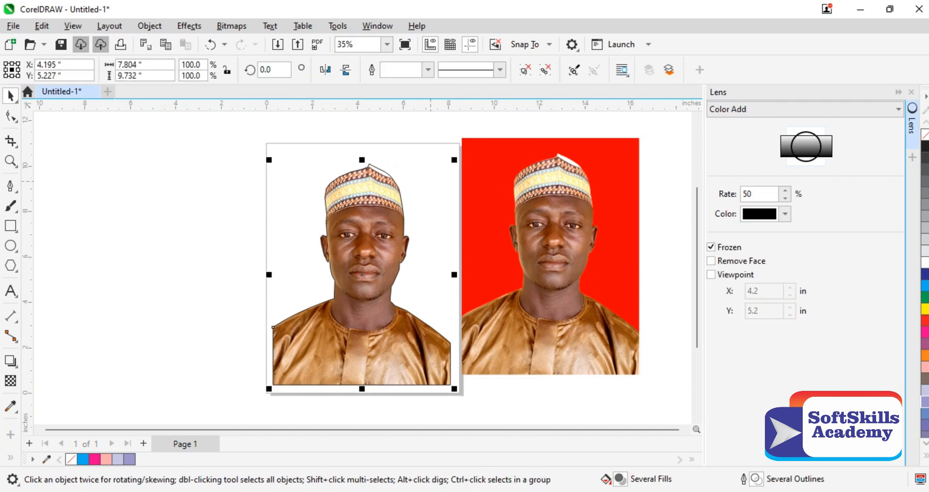
{"action": "left_click", "coordinate": [428, 70]}
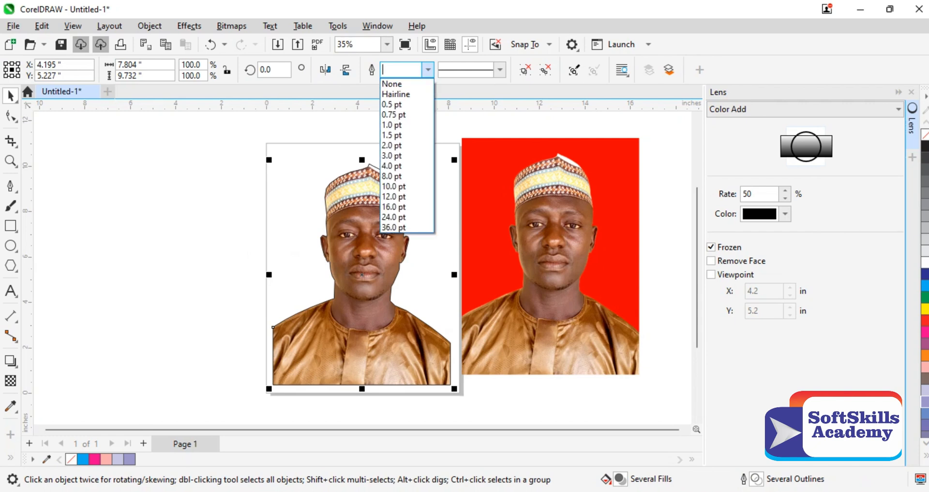
{"action": "left_click", "coordinate": [394, 83]}
{"action": "left_click", "coordinate": [546, 125]}
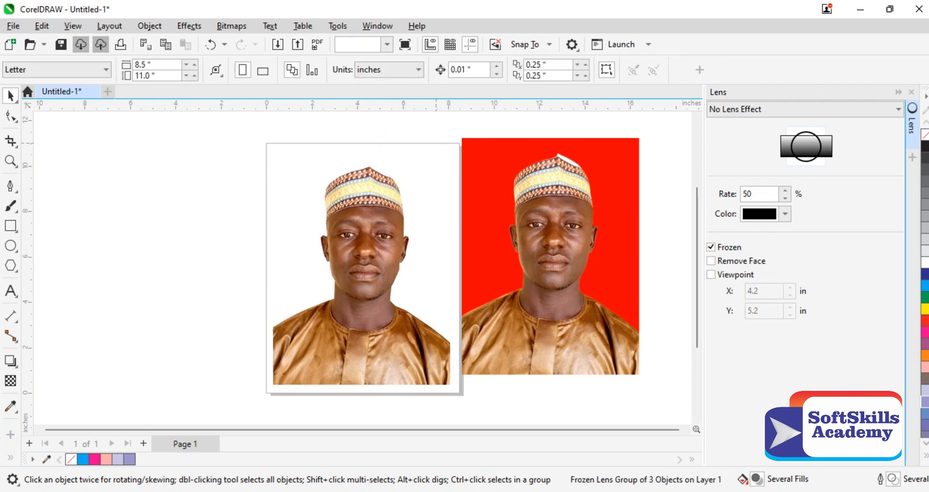
Step: Move the red-background photo to the left side of the page and place the frozen cutout over the page
{"action": "left_click_drag", "start_coordinate": [550, 242], "coordinate": [480, 185]}
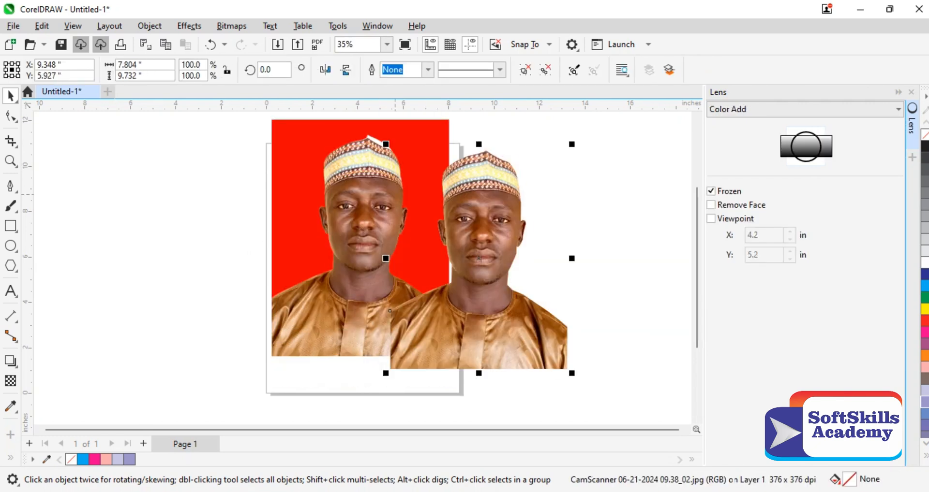
{"action": "left_click_drag", "start_coordinate": [374, 191], "coordinate": [221, 224]}
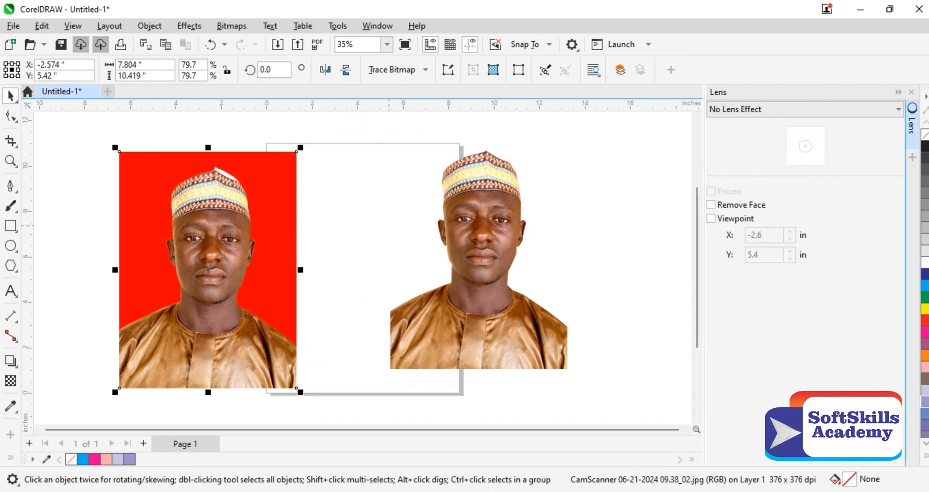
{"action": "left_click_drag", "start_coordinate": [470, 280], "coordinate": [383, 243]}
Step: Add a page-sized rectangle behind the frozen cutout and fill it with blue C:100 M:100 Y:0 K:0
{"action": "double_click", "coordinate": [10, 226]}
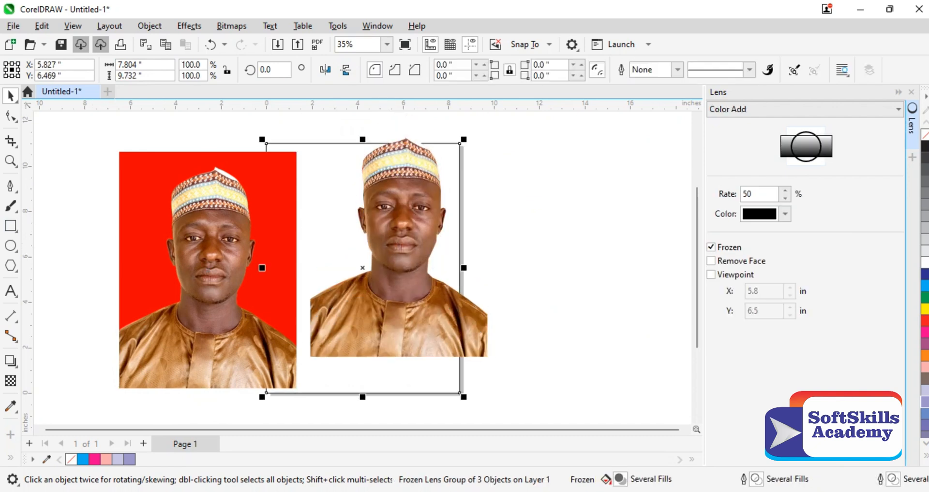
{"action": "left_click", "coordinate": [924, 274]}
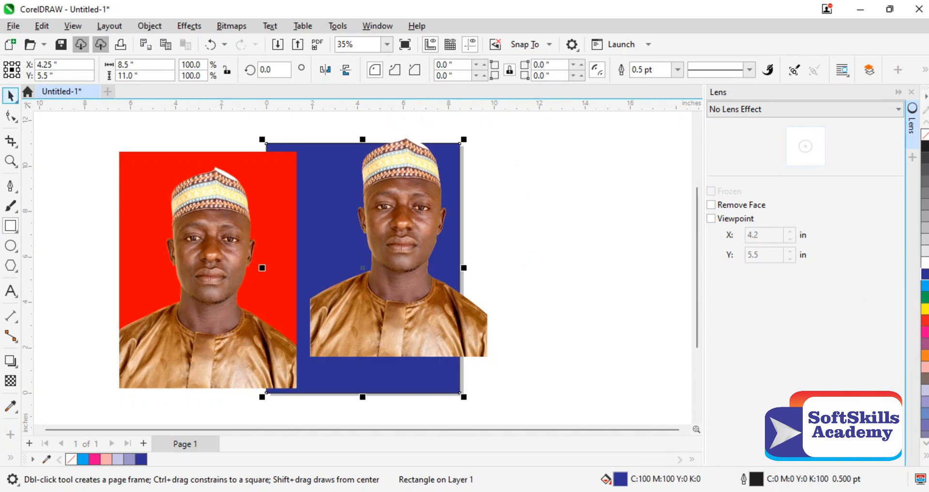
{"action": "left_click", "coordinate": [10, 95]}
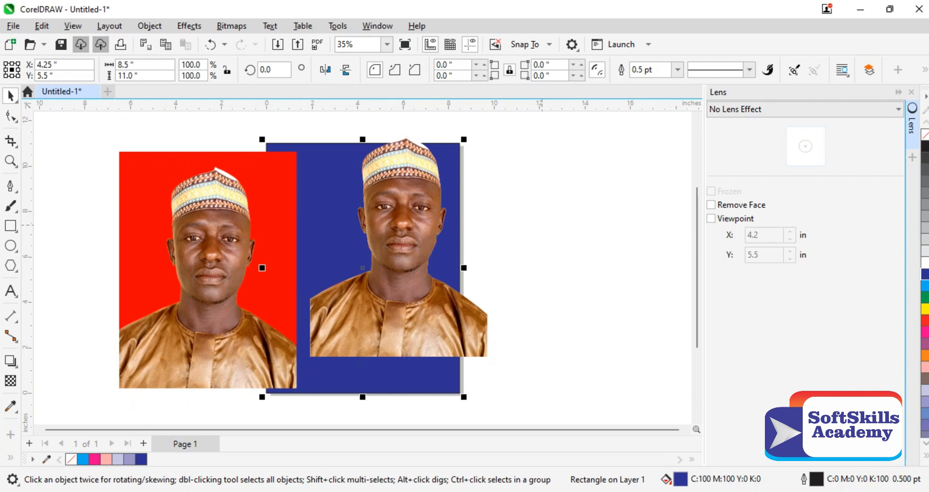
Step: Undo the blue background, the moves and the outline removal, and shift the photo about 6.4 in right off the frozen cutout
{"action": "key", "text": "ctrl+z"}
{"action": "key", "text": "ctrl+z"}
{"action": "key", "text": "ctrl+z"}
{"action": "key", "text": "ctrl+z"}
{"action": "key", "text": "ctrl+z"}
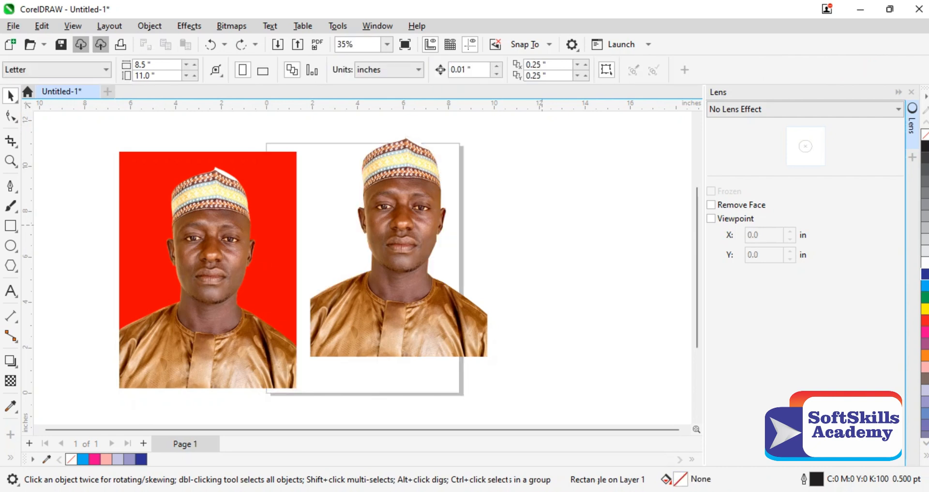
{"action": "key", "text": "ctrl+z"}
{"action": "key", "text": "ctrl+z"}
{"action": "key", "text": "ctrl+z"}
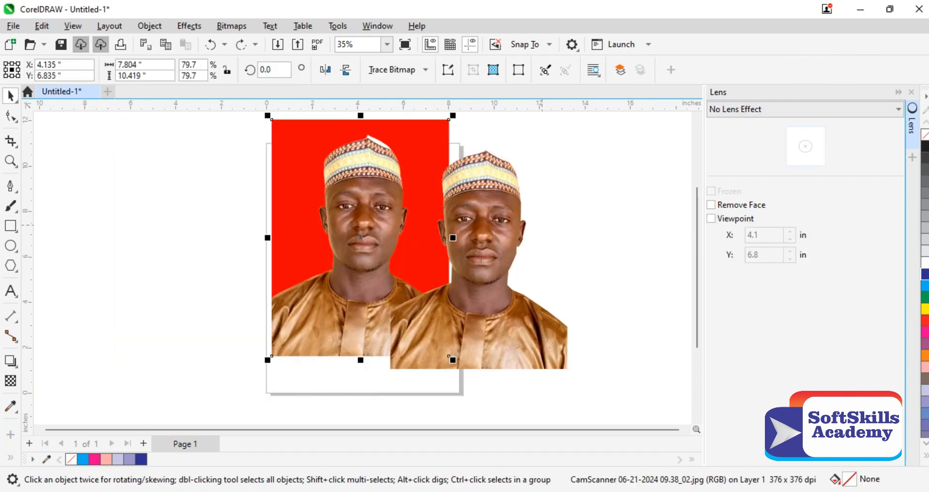
{"action": "key", "text": "ctrl+z"}
{"action": "key", "text": "ctrl+z"}
{"action": "key", "text": "ctrl+z"}
{"action": "key", "text": "ctrl+z"}
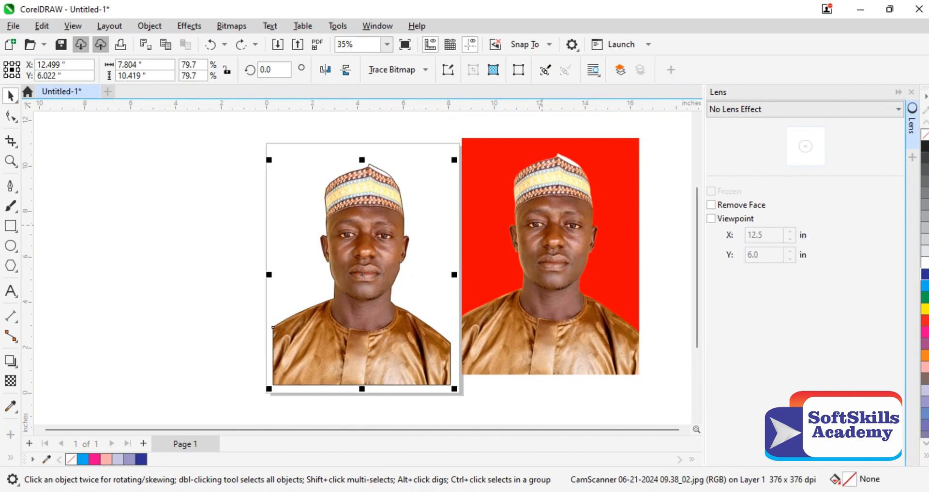
{"action": "key", "text": "ctrl+z"}
{"action": "key", "text": "ctrl+z"}
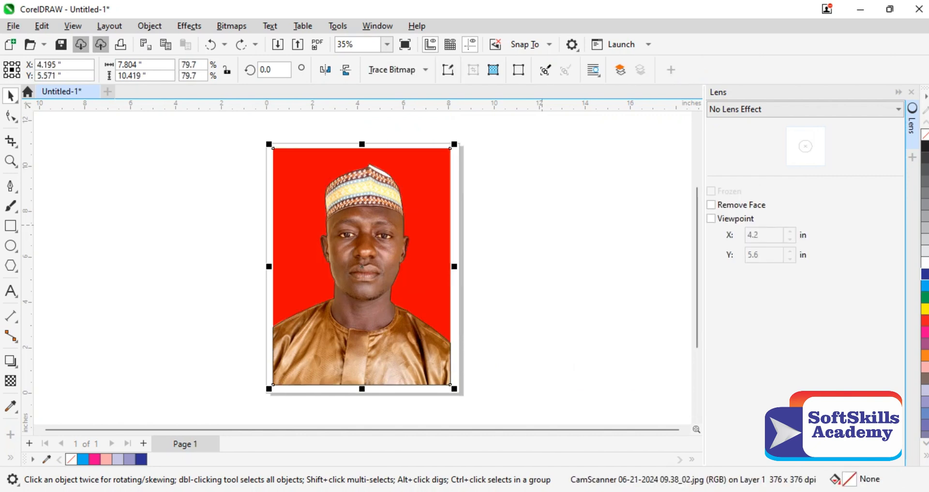
{"action": "key", "text": "ctrl+shift+z"}
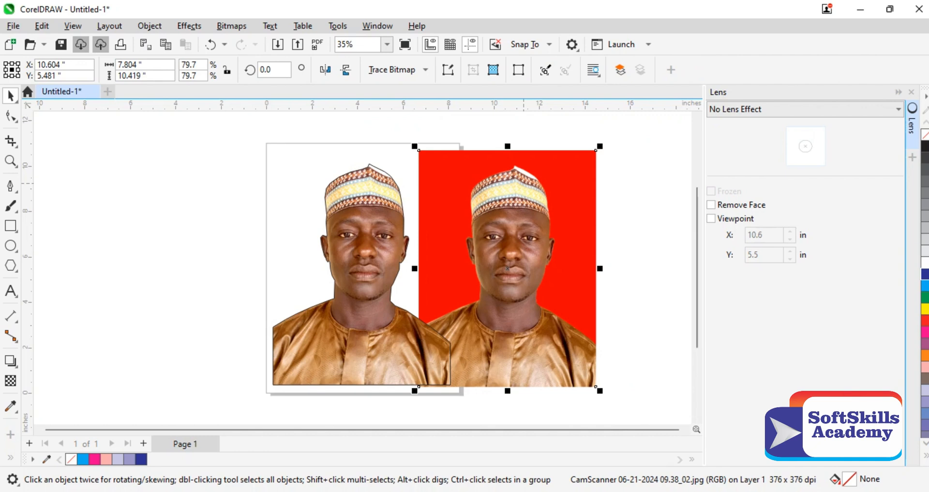
Step: Move the red-background photo off the page so that it sits just left of the page edge
{"action": "left_click_drag", "start_coordinate": [523, 184], "coordinate": [206, 191]}
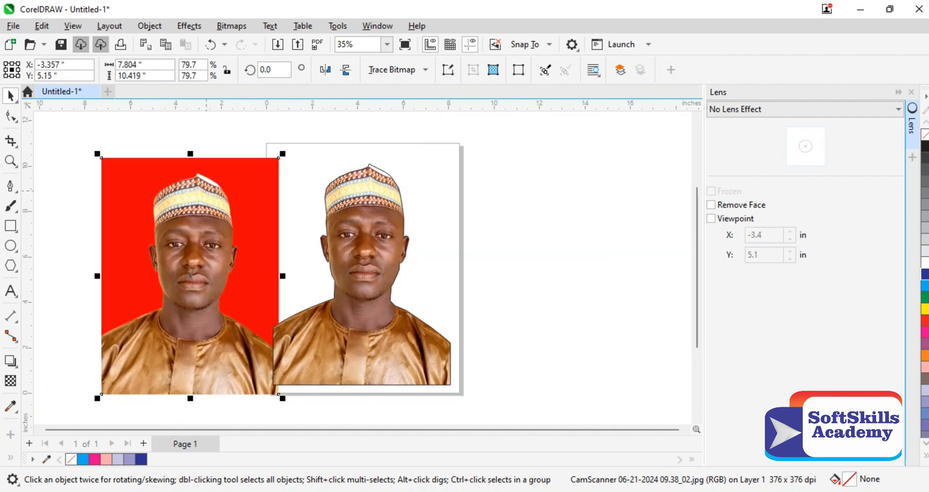
{"action": "left_click_drag", "start_coordinate": [257, 175], "coordinate": [236, 161]}
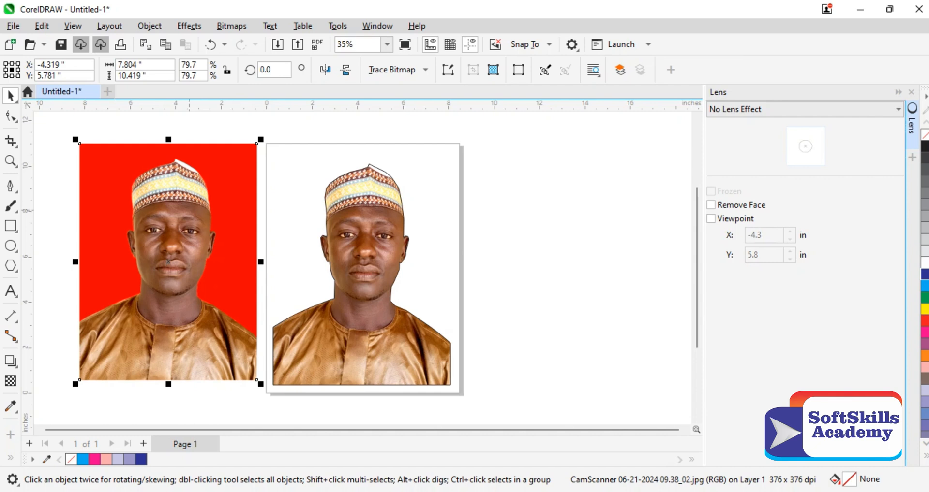
{"action": "right_click", "coordinate": [179, 241]}
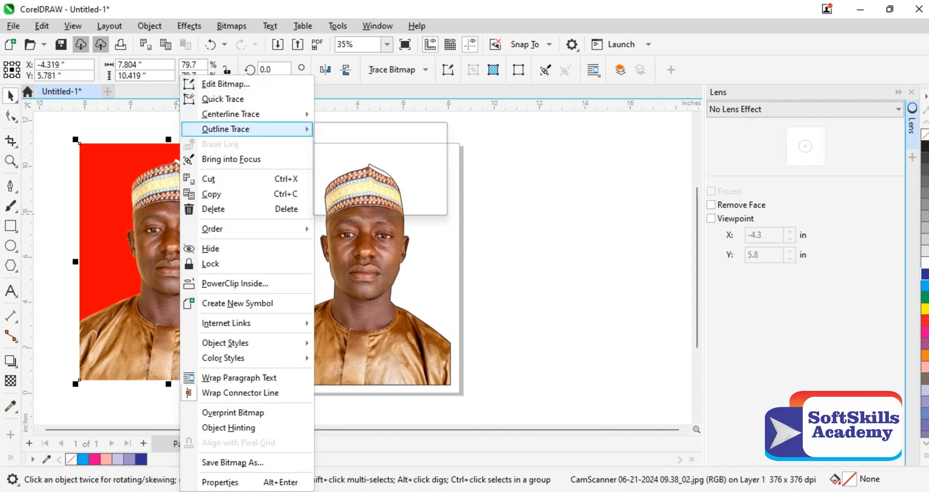
{"action": "left_click", "coordinate": [141, 186]}
Step: Open the red-background photo for bitmap editing in Corel PHOTO-PAINT
{"action": "left_click", "coordinate": [231, 26]}
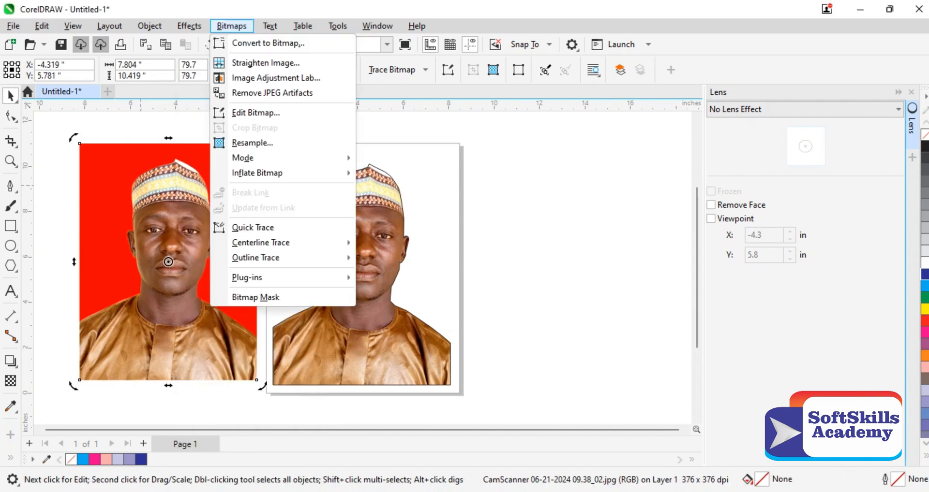
{"action": "mouse_move", "coordinate": [269, 26]}
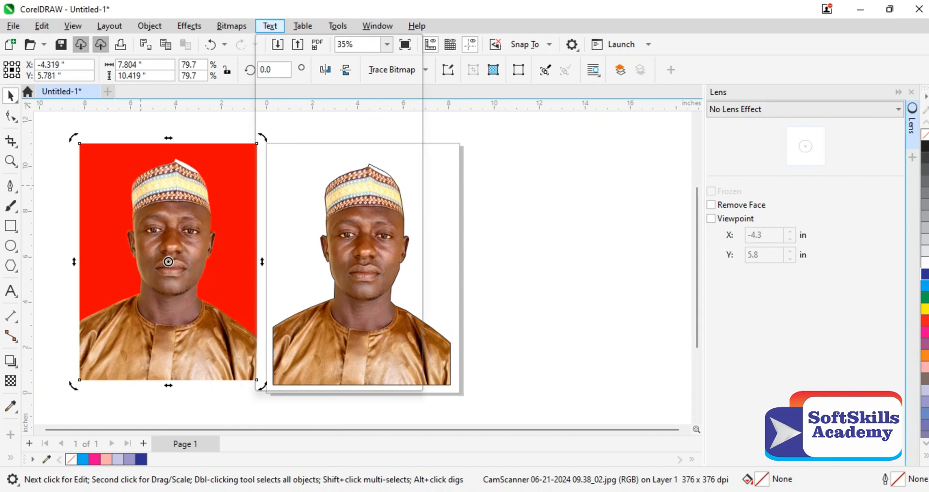
{"action": "left_click", "coordinate": [231, 26]}
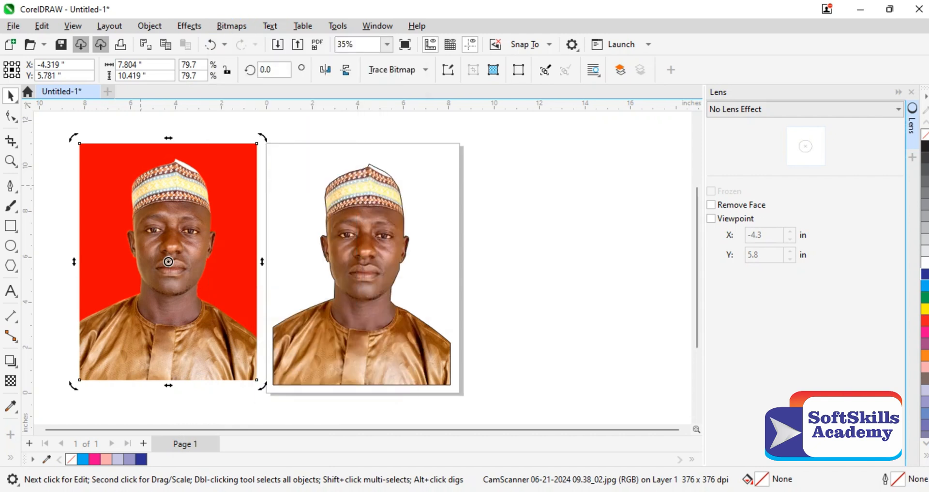
{"action": "left_click", "coordinate": [232, 25]}
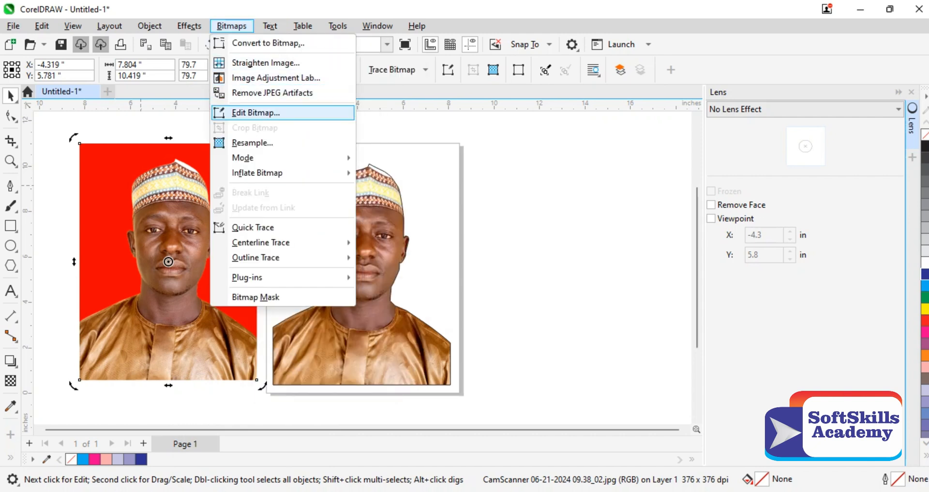
{"action": "left_click", "coordinate": [255, 113]}
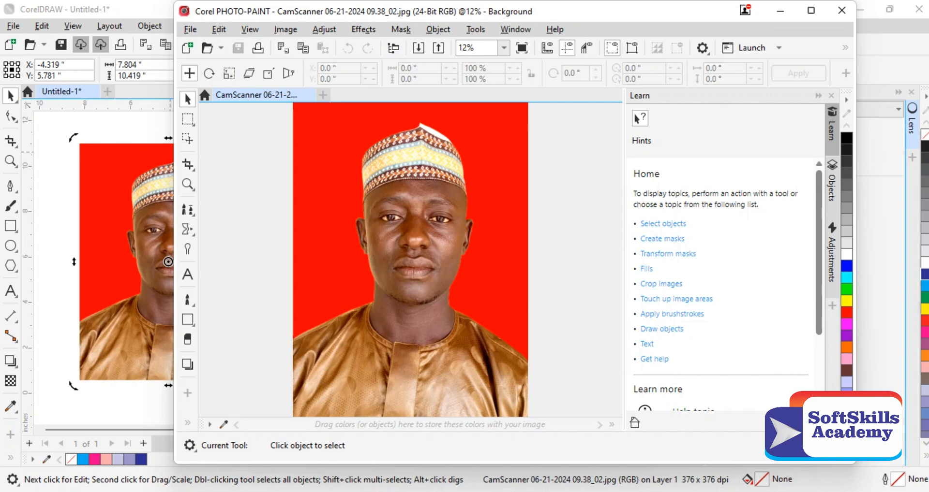
{"action": "left_click", "coordinate": [285, 29]}
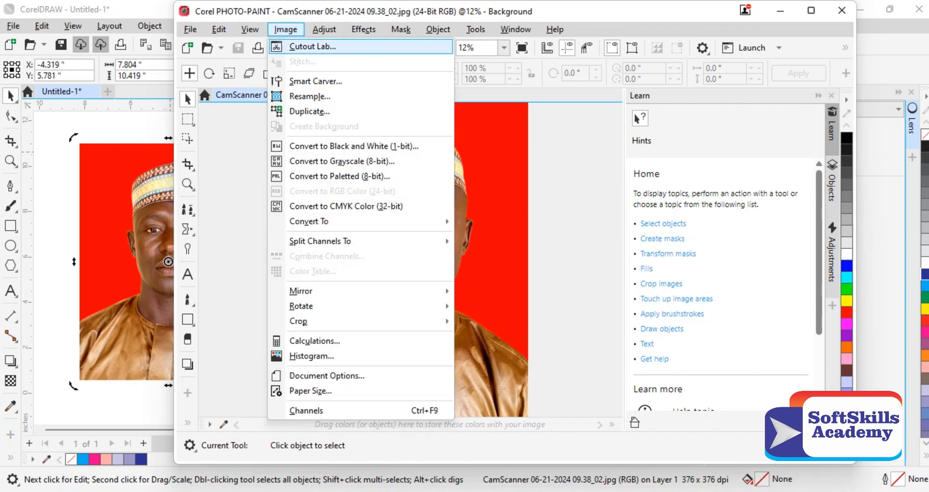
{"action": "left_click", "coordinate": [312, 47]}
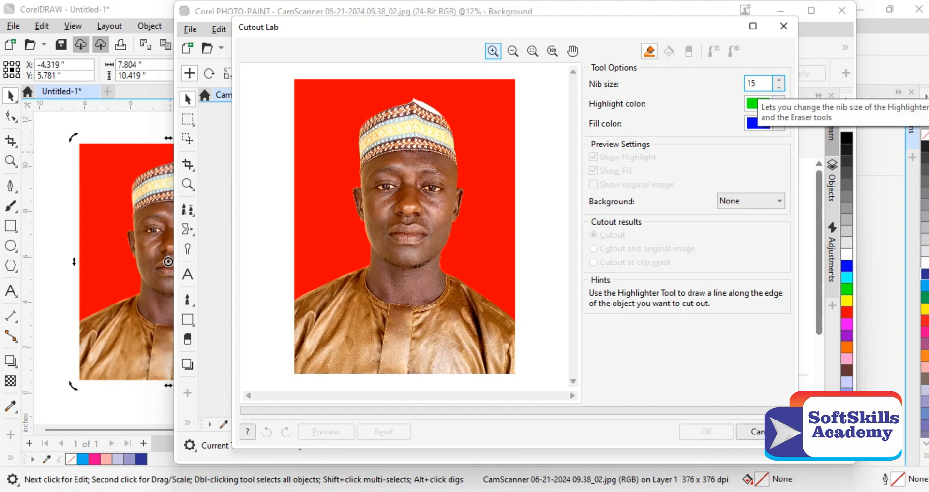
{"action": "left_click", "coordinate": [758, 84]}
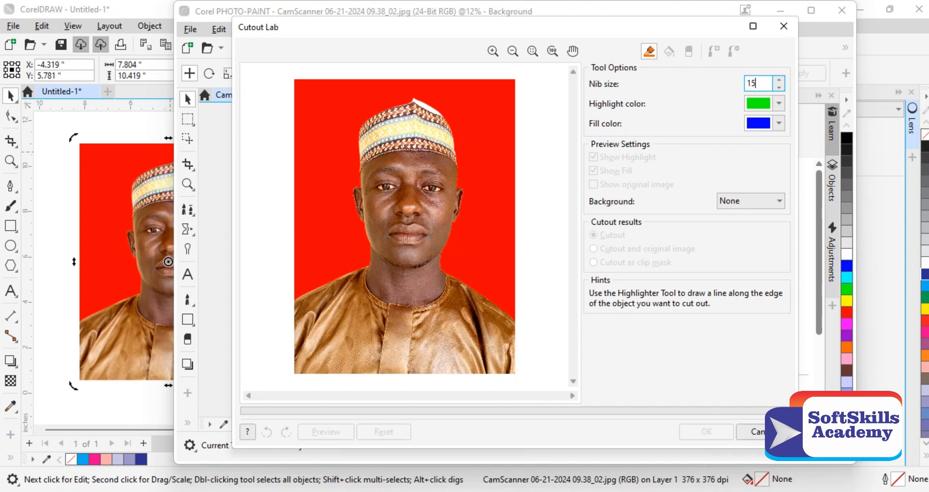
{"action": "key", "text": "Tab"}
{"action": "key", "text": "Tab"}
{"action": "key", "text": "Tab"}
{"action": "left_click", "coordinate": [778, 123]}
{"action": "left_click", "coordinate": [779, 104]}
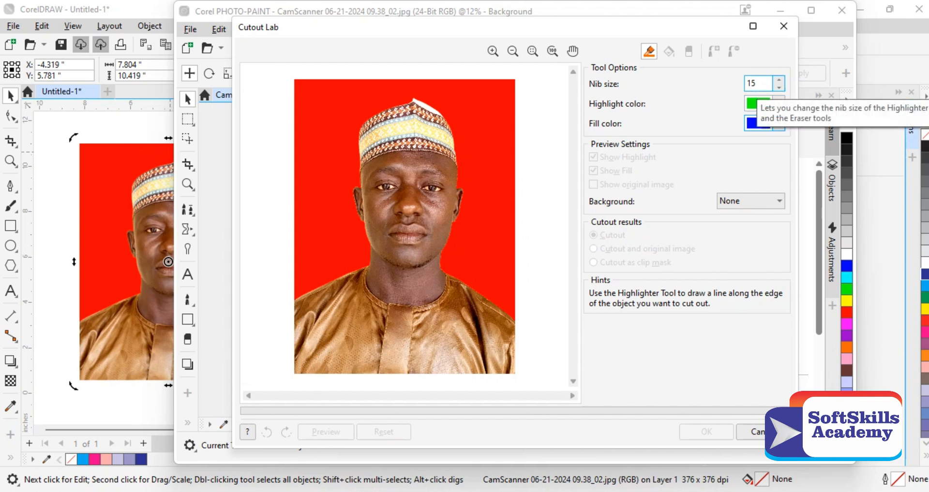
{"action": "left_click_drag", "start_coordinate": [758, 83], "coordinate": [745, 84]}
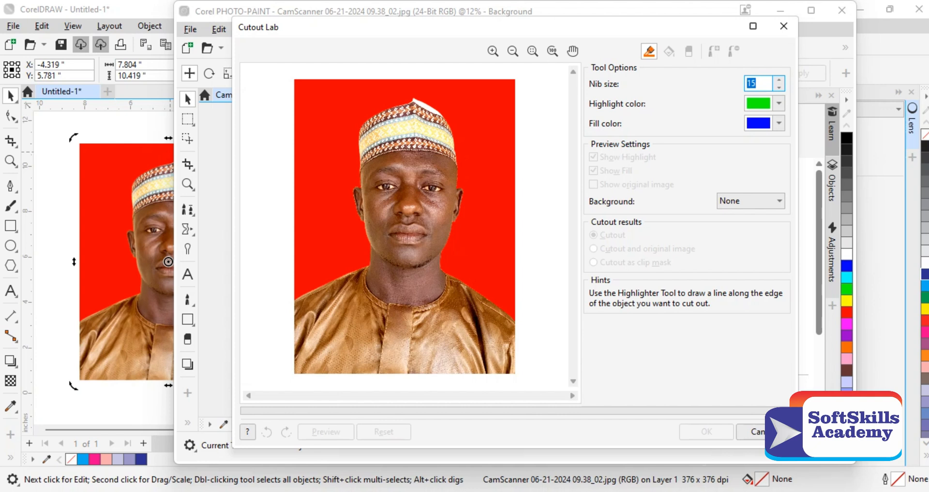
{"action": "type", "text": "50"}
{"action": "key", "text": "Tab"}
{"action": "key", "text": "shift+Tab"}
{"action": "type", "text": "100"}
{"action": "key", "text": "Tab"}
{"action": "key", "text": "shift+Tab"}
{"action": "type", "text": "150"}
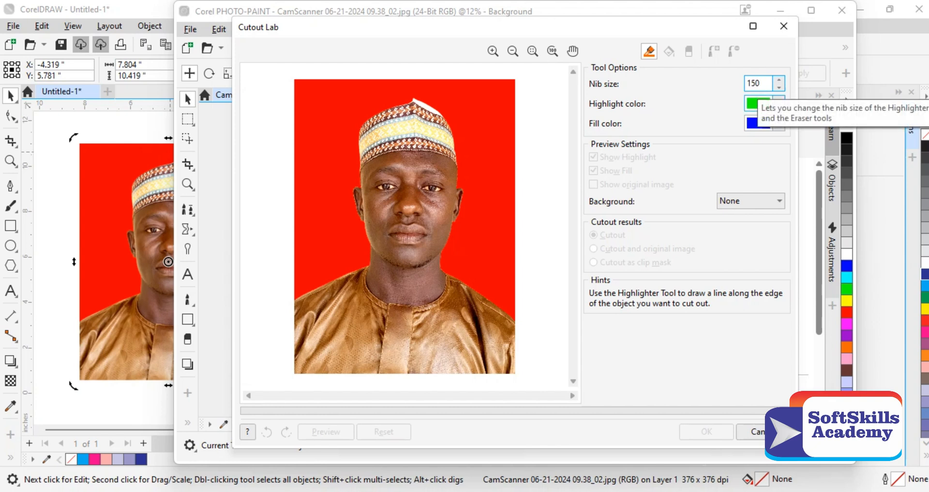
{"action": "key", "text": "Tab"}
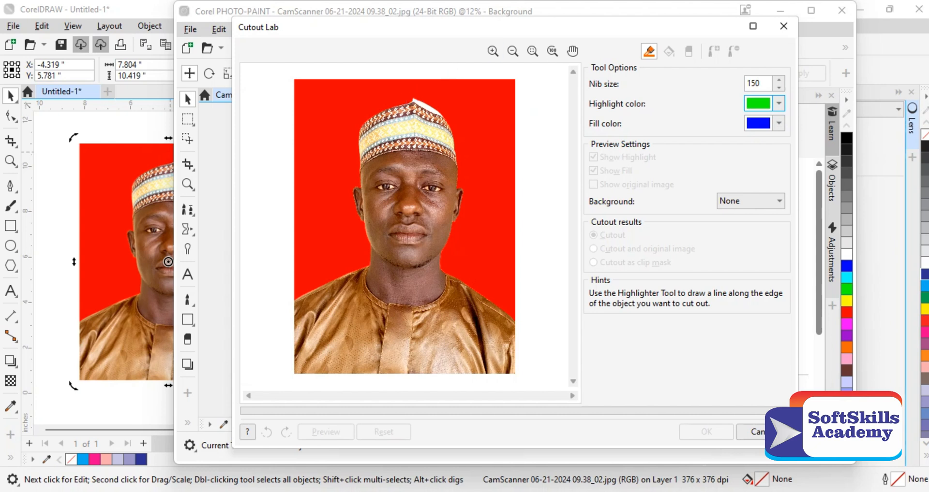
{"action": "left_click", "coordinate": [493, 50]}
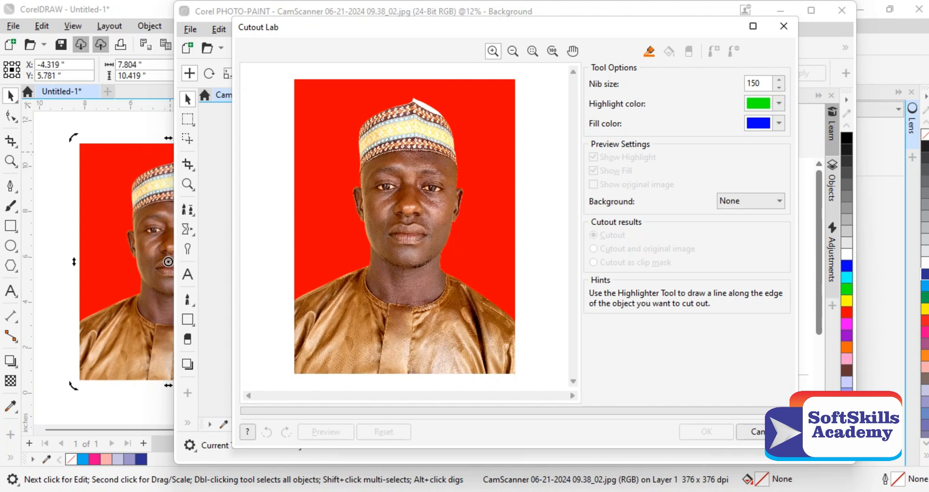
{"action": "left_click", "coordinate": [348, 275]}
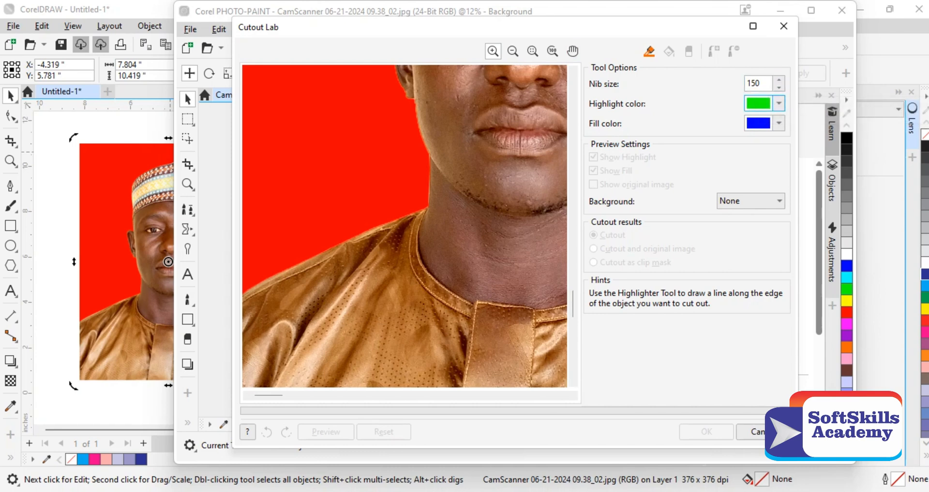
{"action": "key", "text": "Escape"}
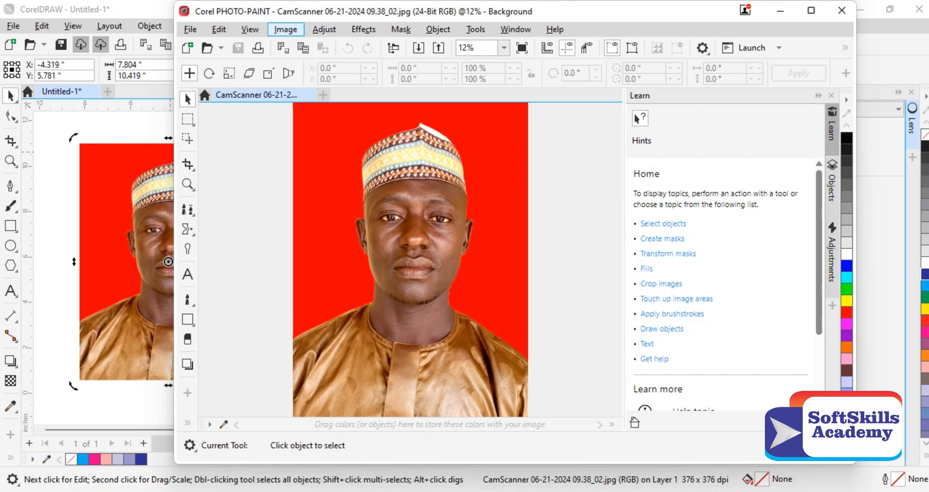
Step: Open the photo in the Cutout Lab and set the highlighter nib size to 150
{"action": "left_click", "coordinate": [285, 29]}
{"action": "left_click", "coordinate": [312, 46]}
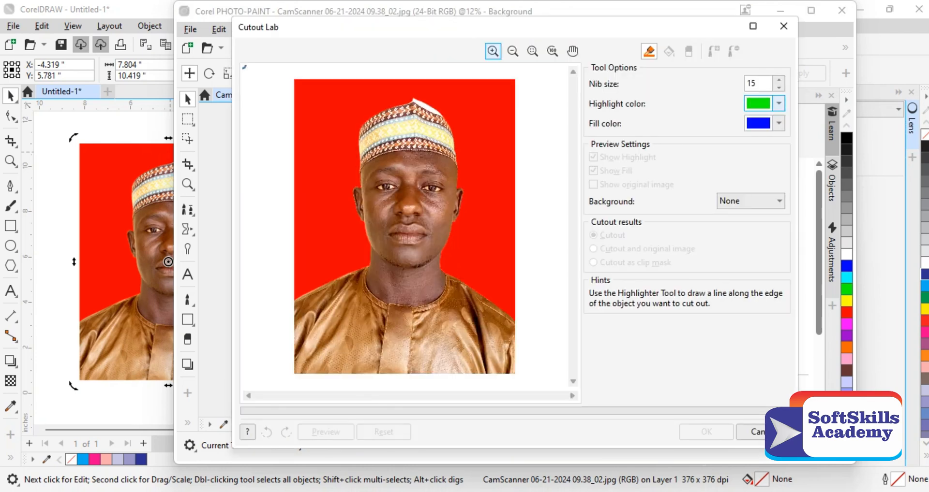
{"action": "type", "text": "150"}
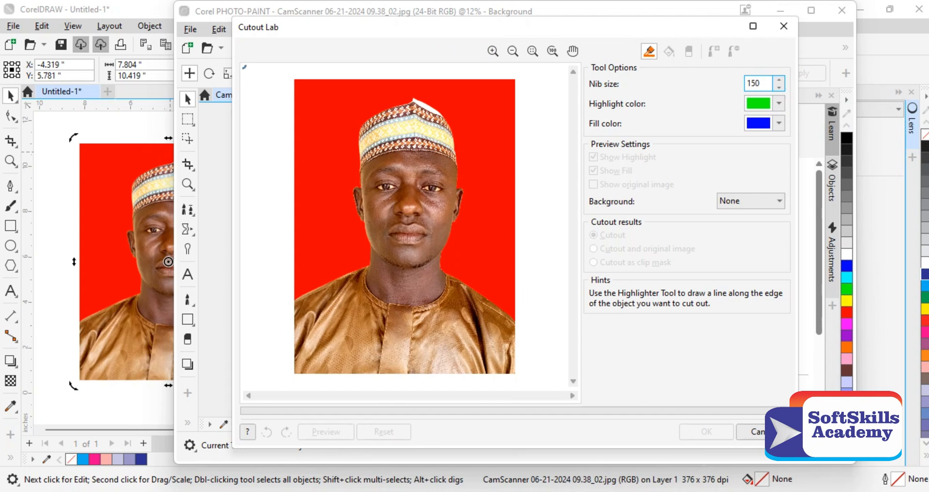
{"action": "key", "text": "Tab"}
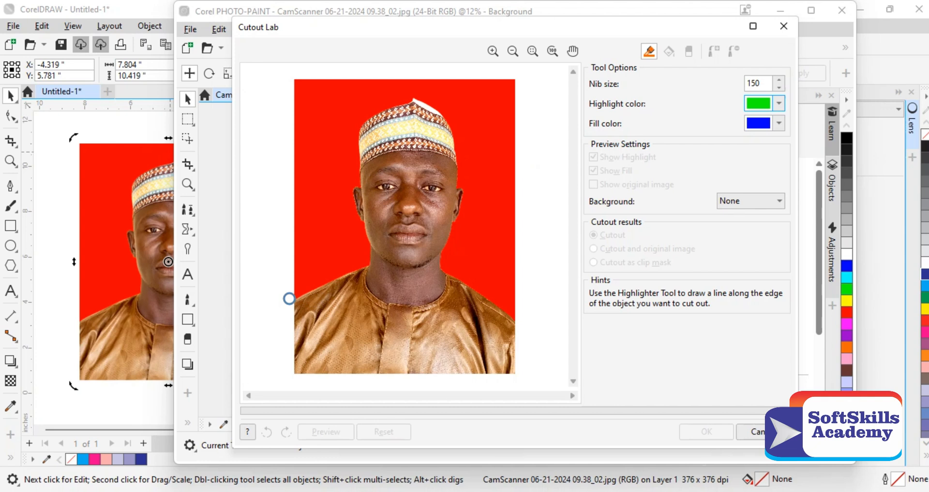
Step: Highlight the person's full edge in one stroke from shoulder to shoulder around the head, undoing the first attempt
{"action": "mouse_move", "coordinate": [288, 298]}
{"action": "left_mouse_down"}
{"action": "mouse_move", "coordinate": [363, 268]}
{"action": "mouse_move", "coordinate": [364, 222]}
{"action": "left_mouse_up"}
{"action": "key", "text": "ctrl+z"}
{"action": "mouse_move", "coordinate": [294, 300]}
{"action": "left_mouse_down"}
{"action": "mouse_move", "coordinate": [369, 260]}
{"action": "mouse_move", "coordinate": [365, 220]}
{"action": "mouse_move", "coordinate": [350, 206]}
{"action": "mouse_move", "coordinate": [357, 117]}
{"action": "mouse_move", "coordinate": [421, 94]}
{"action": "mouse_move", "coordinate": [444, 115]}
{"action": "mouse_move", "coordinate": [461, 154]}
{"action": "mouse_move", "coordinate": [465, 192]}
{"action": "mouse_move", "coordinate": [444, 269]}
{"action": "mouse_move", "coordinate": [491, 290]}
{"action": "mouse_move", "coordinate": [501, 309]}
{"action": "left_mouse_up"}
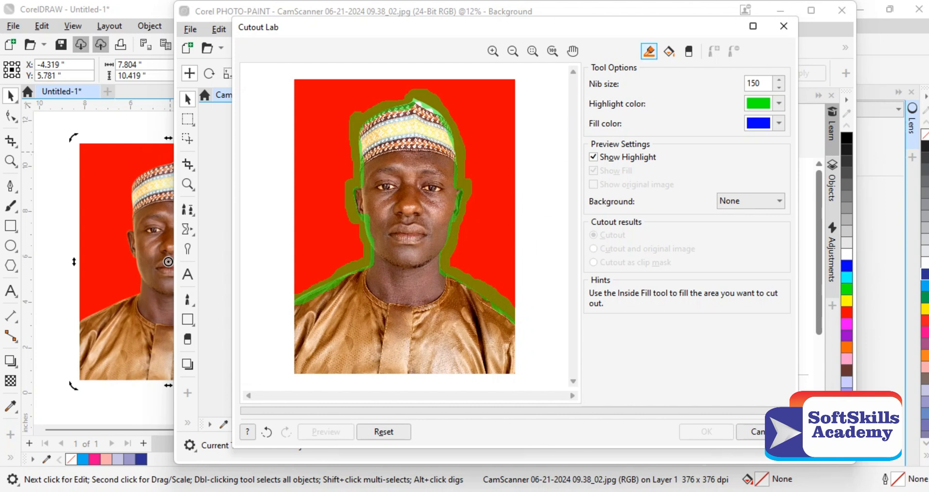
Step: Fill the area inside the highlighted outline, preview the result and accept it as a Cutout
{"action": "left_click", "coordinate": [669, 50]}
{"action": "left_click", "coordinate": [408, 232]}
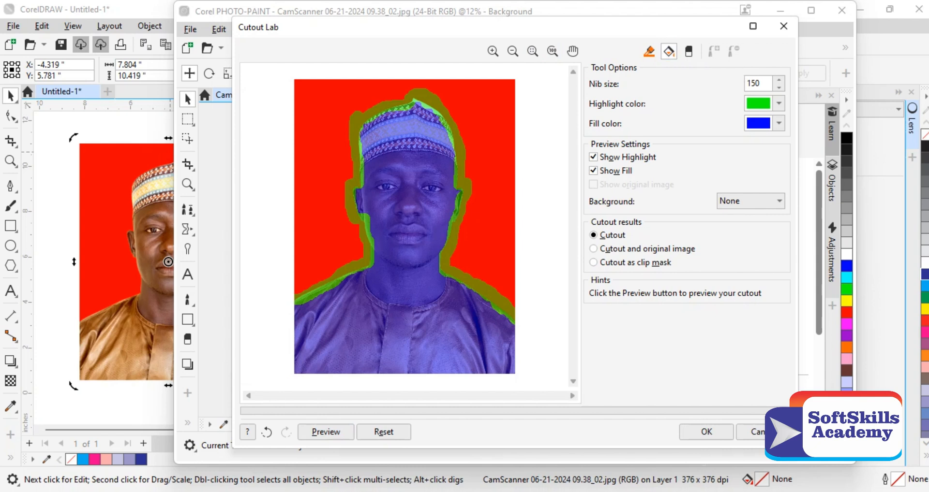
{"action": "left_click", "coordinate": [325, 432]}
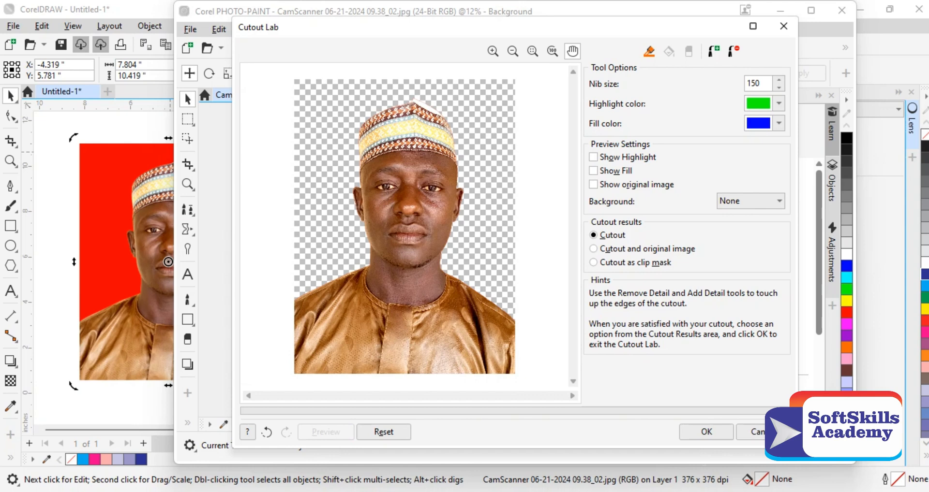
{"action": "left_click", "coordinate": [706, 431]}
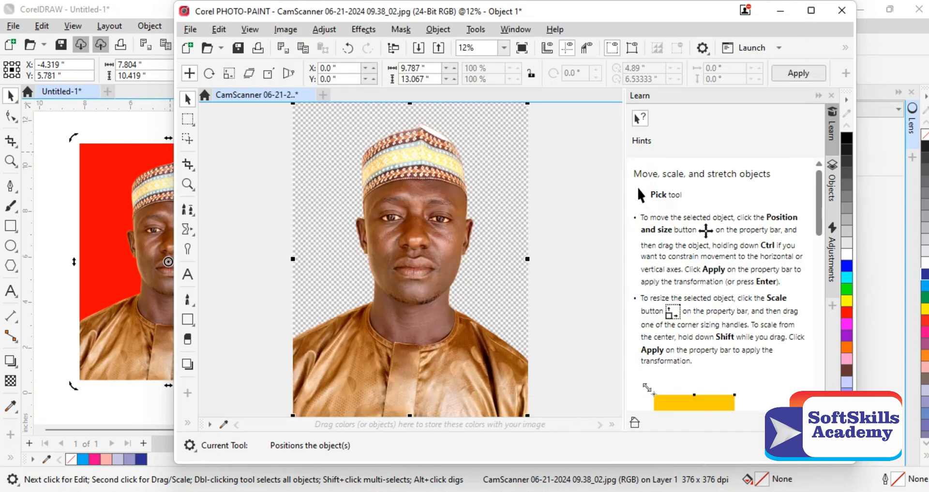
Step: Save the edited bitmap, return to CorelDRAW and shift the updated cutout about 2.5 in right
{"action": "key", "text": "ctrl+s"}
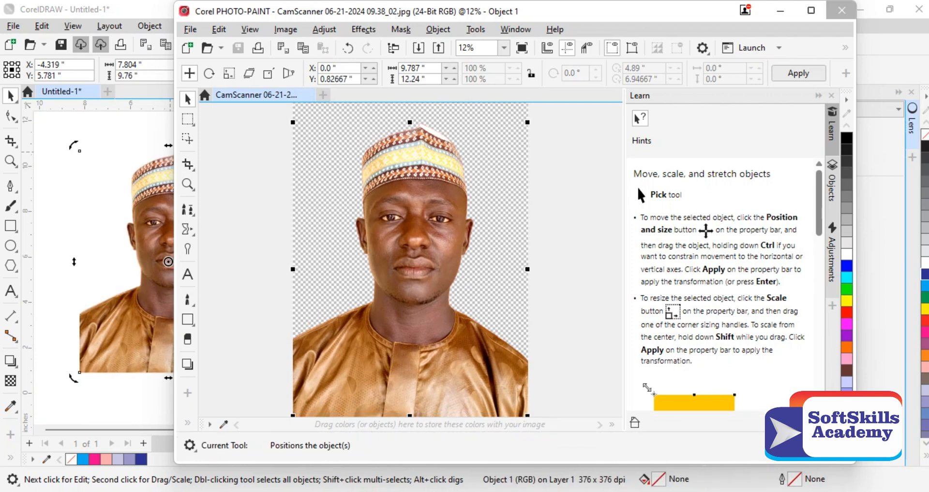
{"action": "left_click", "coordinate": [841, 10]}
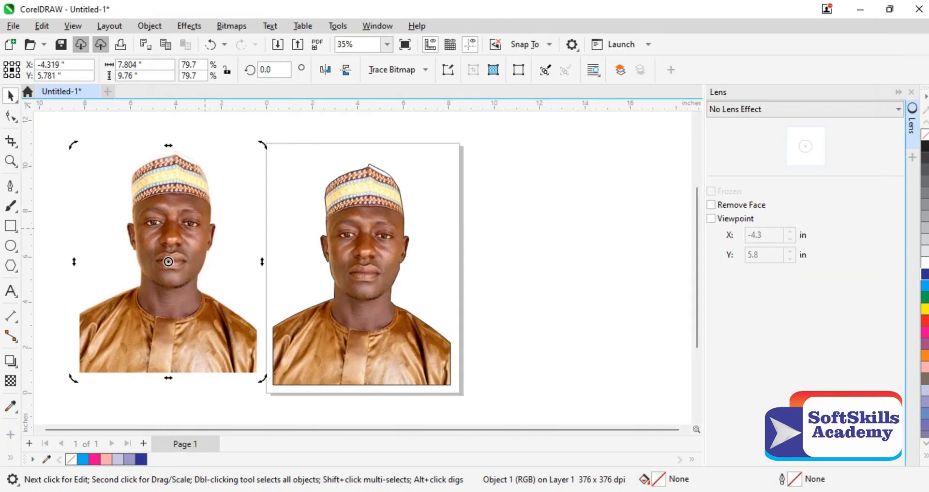
{"action": "left_click_drag", "start_coordinate": [168, 261], "coordinate": [225, 262]}
{"action": "left_click", "coordinate": [225, 261]}
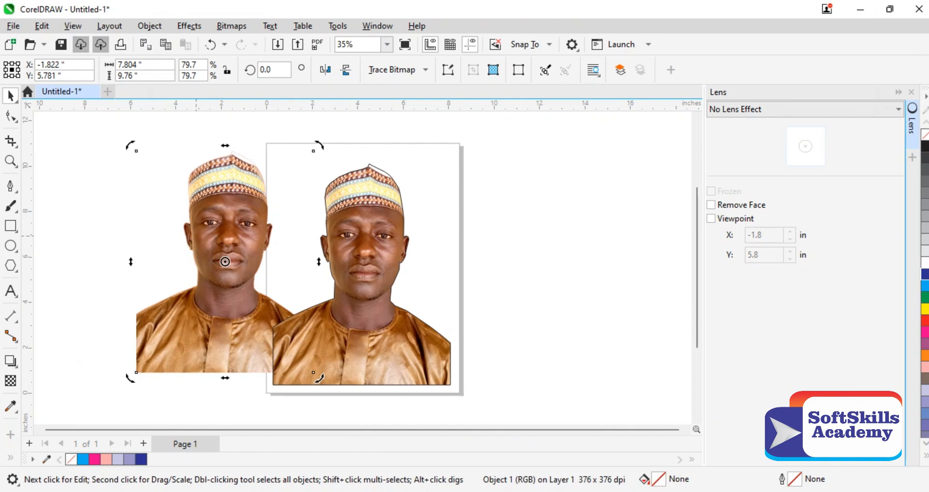
Step: Examine the new cutout's edges closely around the cap, head and shoulders
{"action": "key", "text": "z"}
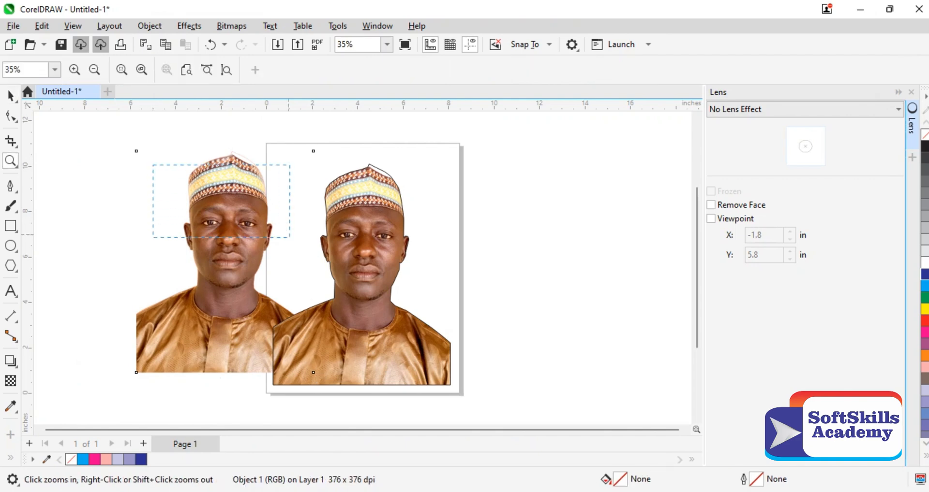
{"action": "left_click_drag", "start_coordinate": [153, 165], "coordinate": [289, 237]}
{"action": "key", "text": "F3"}
{"action": "left_click_drag", "start_coordinate": [197, 149], "coordinate": [294, 201]}
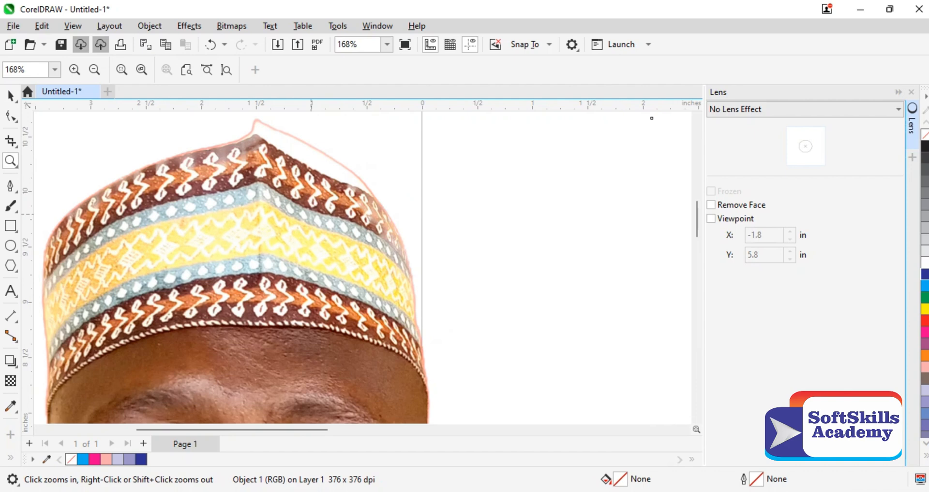
{"action": "key", "text": "F3"}
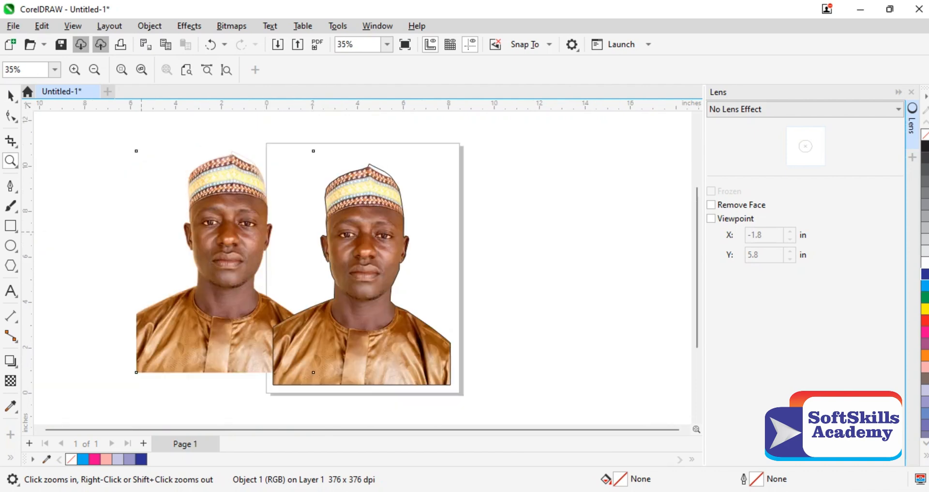
{"action": "left_click_drag", "start_coordinate": [141, 231], "coordinate": [303, 305]}
{"action": "key", "text": "F3"}
{"action": "key", "text": "space"}
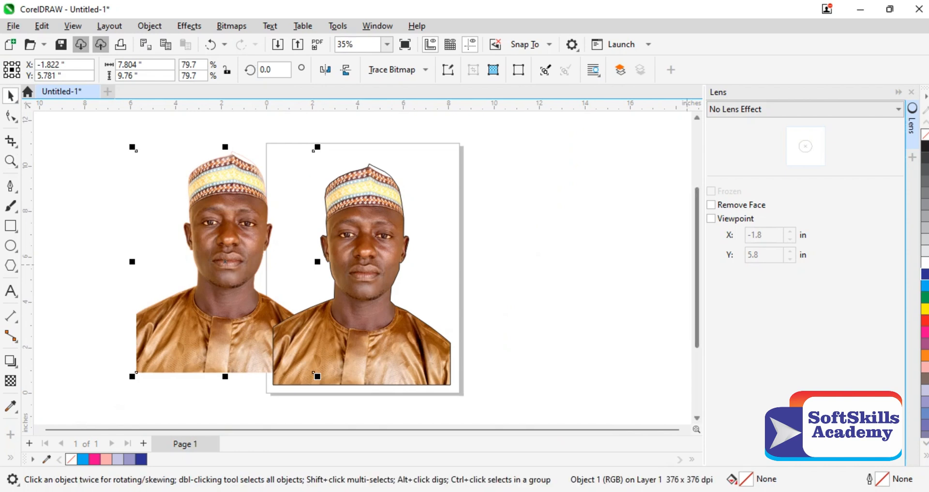
{"action": "scroll", "coordinate": [361, 256], "scroll_direction": "down", "scroll_amount": 2}
{"action": "scroll", "coordinate": [361, 256], "scroll_direction": "up", "scroll_amount": 2}
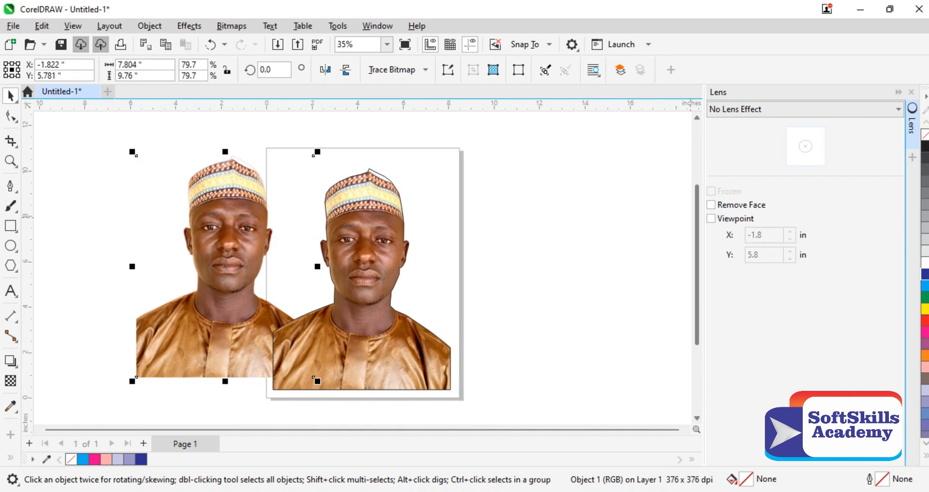
{"action": "mouse_move", "coordinate": [697, 218]}
{"action": "left_mouse_down"}
{"action": "mouse_move", "coordinate": [696, 157]}
{"action": "mouse_move", "coordinate": [697, 225]}
{"action": "left_mouse_up"}
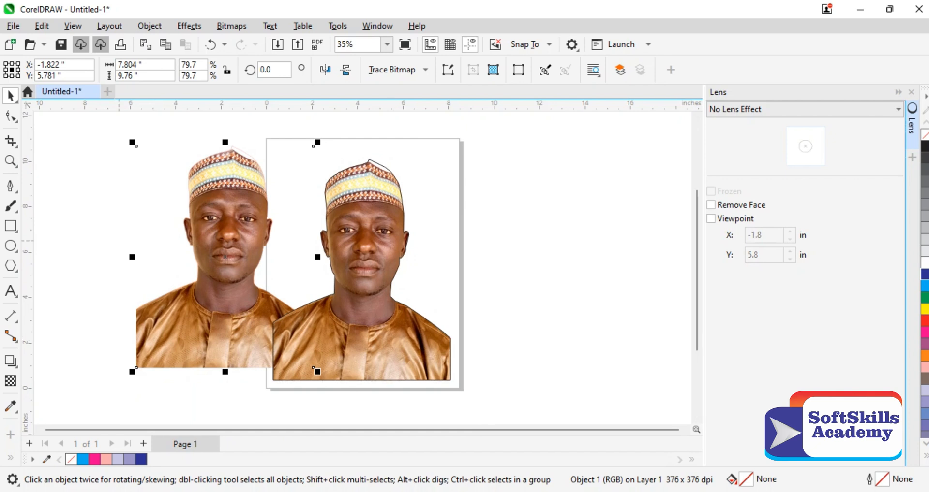
Step: Reposition the frozen lens cutout on the page at about X 5.1 in, Y 6.2 in, beside the Cutout Lab version
{"action": "left_click_drag", "start_coordinate": [93, 126], "coordinate": [306, 212]}
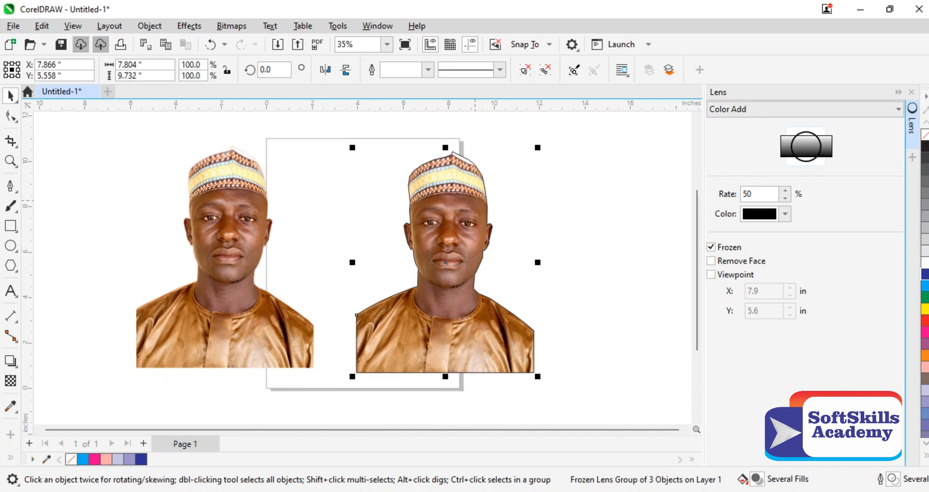
{"action": "left_click_drag", "start_coordinate": [475, 201], "coordinate": [384, 218]}
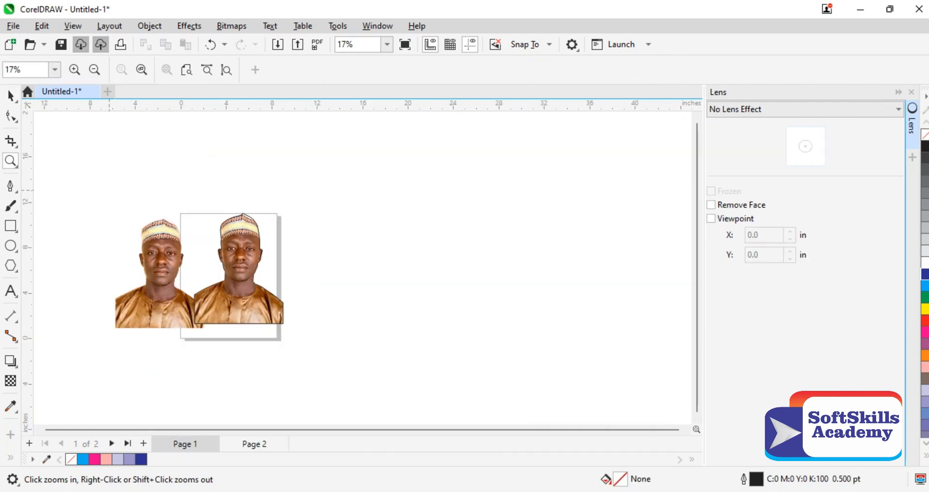
{"action": "left_click_drag", "start_coordinate": [71, 190], "coordinate": [299, 331]}
{"action": "left_click", "coordinate": [11, 96]}
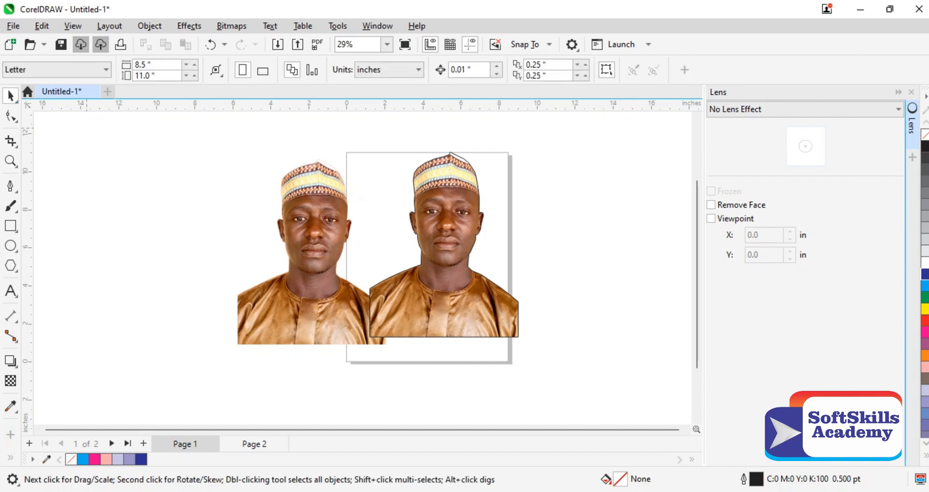